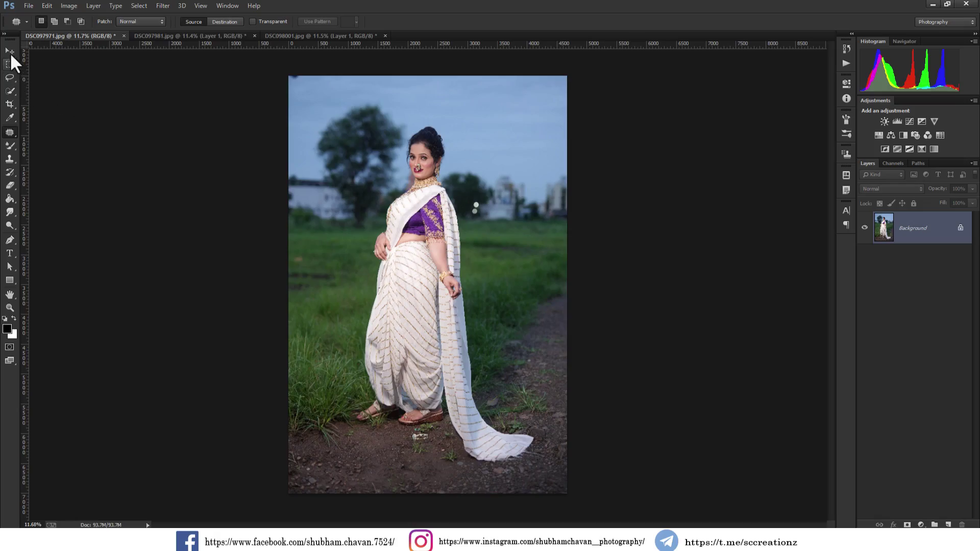
Unlock the Background as Layer 0, duplicate it as Layer 0 copy, and open Camera Raw Filter.
left_click(11, 52)
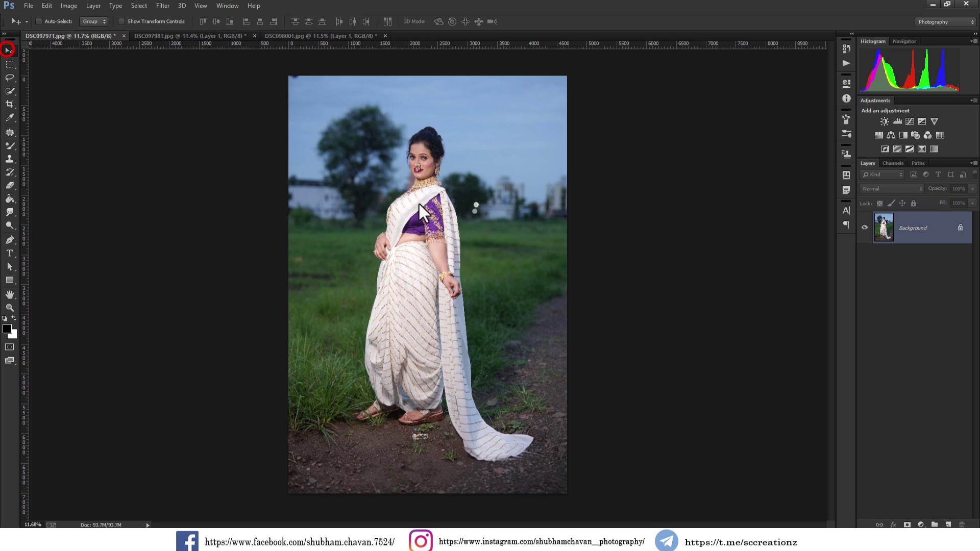
right_click(920, 229)
left_click(955, 233)
right_click(960, 229)
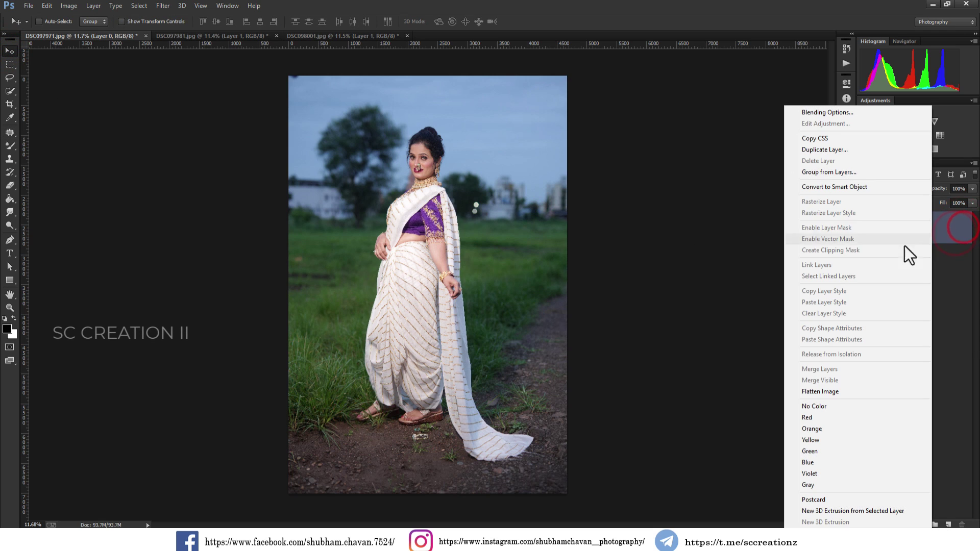
left_click(823, 151)
left_click(654, 220)
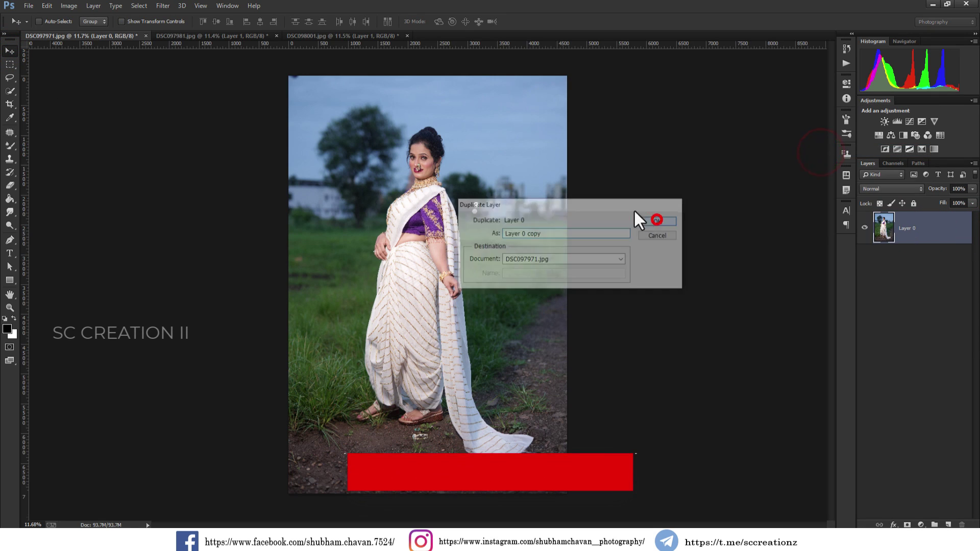
left_click(160, 5)
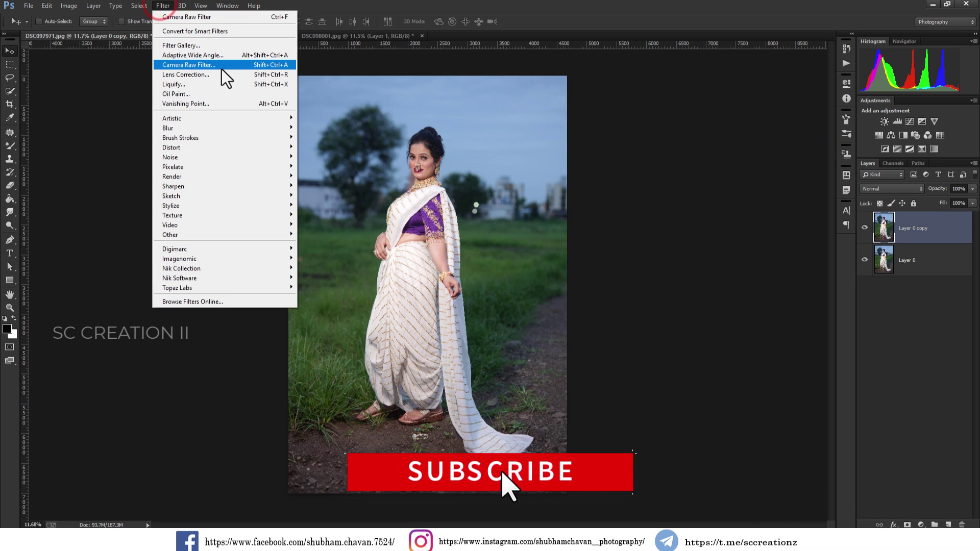
left_click(208, 66)
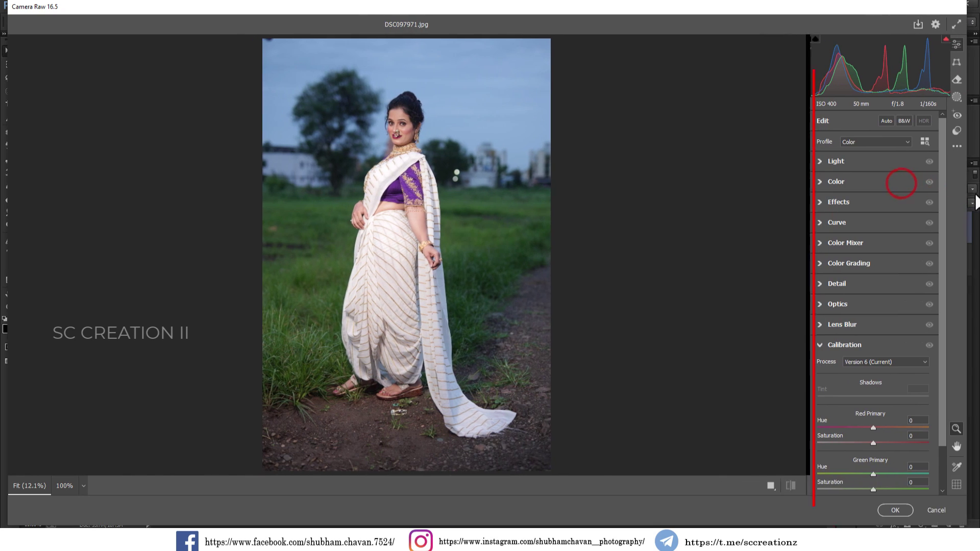
Set Light to Contrast -13, Highlights -39, Shadows +28, Whites -64, Blacks -17.
left_click(833, 161)
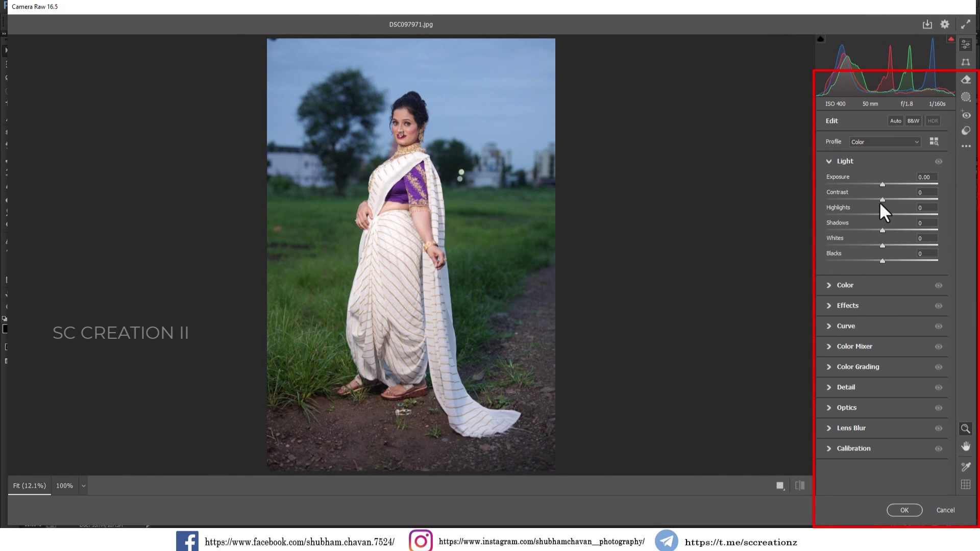
left_click_drag(881, 200, 874, 199)
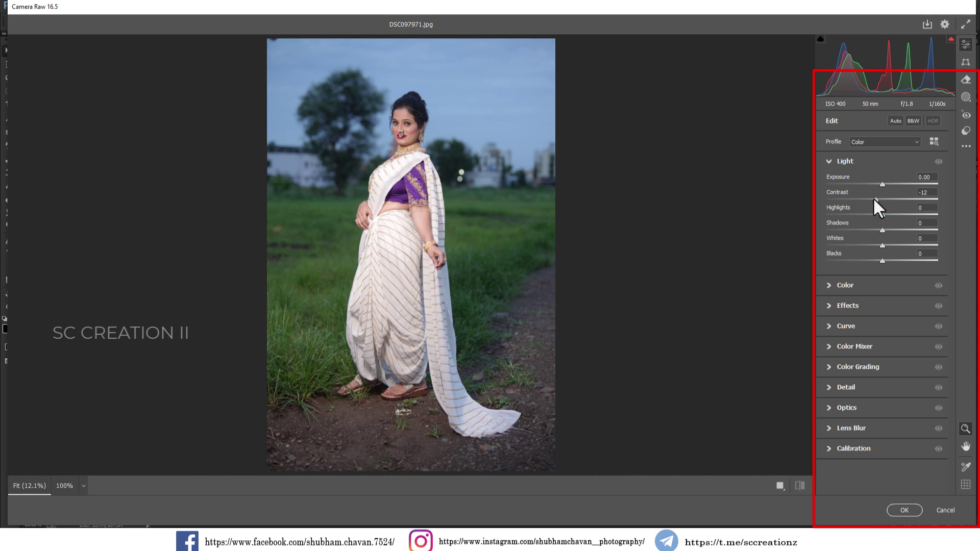
mouse_move(874, 198)
left_mouse_down()
mouse_move(865, 222)
mouse_move(856, 215)
mouse_move(894, 229)
mouse_move(846, 244)
mouse_move(872, 262)
left_mouse_up()
left_click(876, 221)
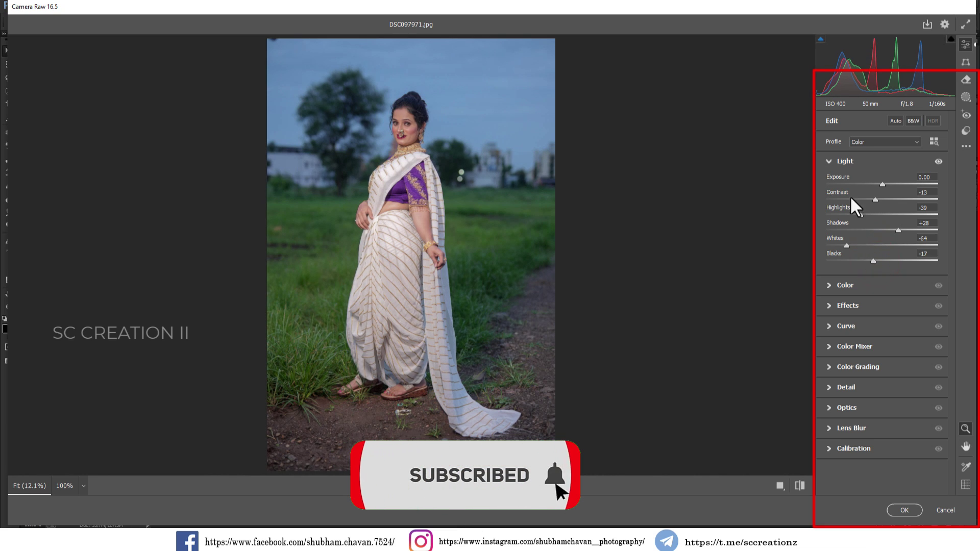
left_click(837, 158)
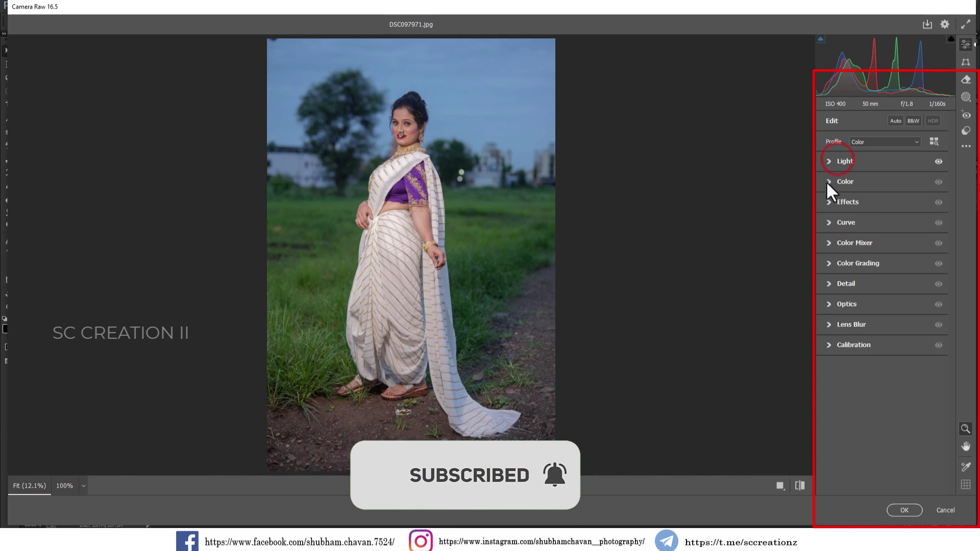
Lower Effects Clarity to -9.
left_click(854, 200)
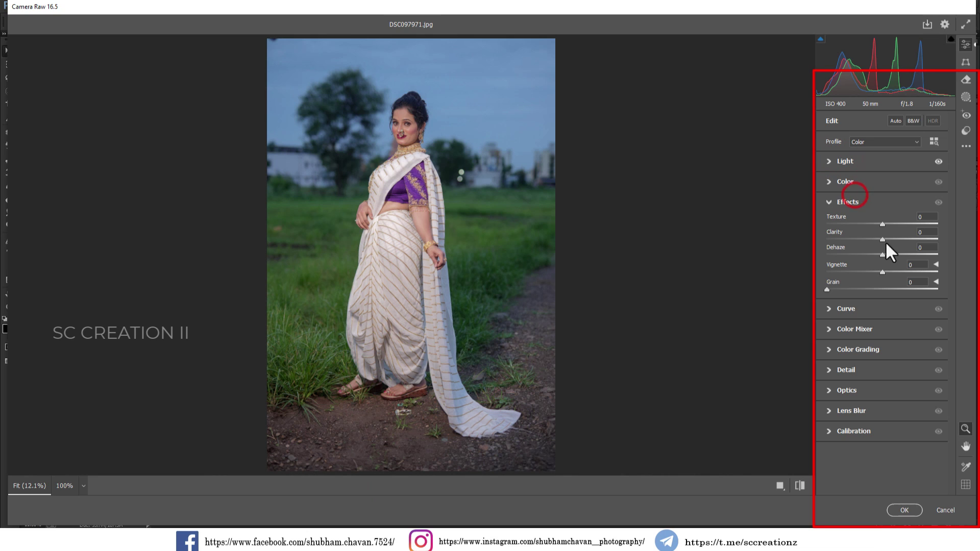
left_click_drag(883, 239, 878, 238)
left_click(842, 205)
Set the parametric tone curve to Lights -9, Darks +4, Shadows -13.
left_click(840, 221)
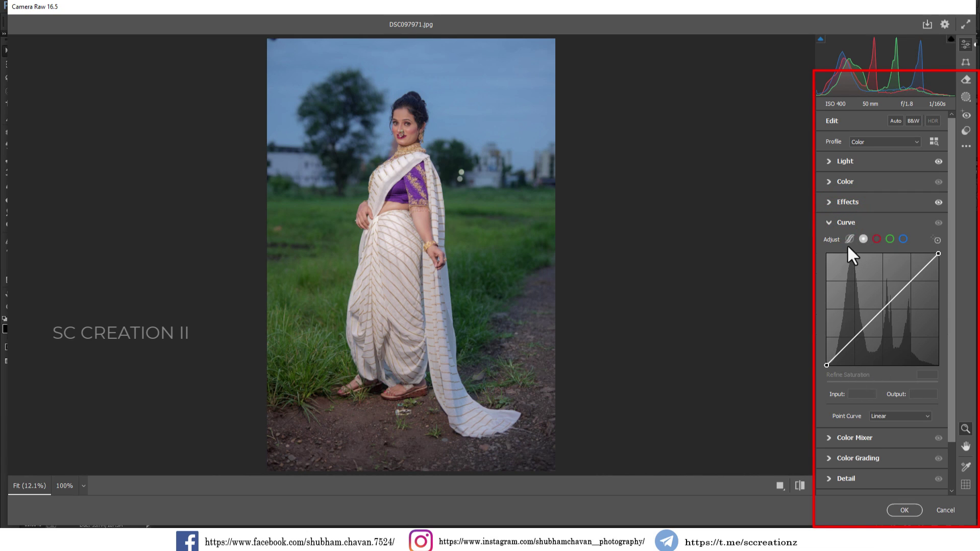
left_click(848, 240)
left_click_drag(853, 372, 920, 372)
left_click(910, 372)
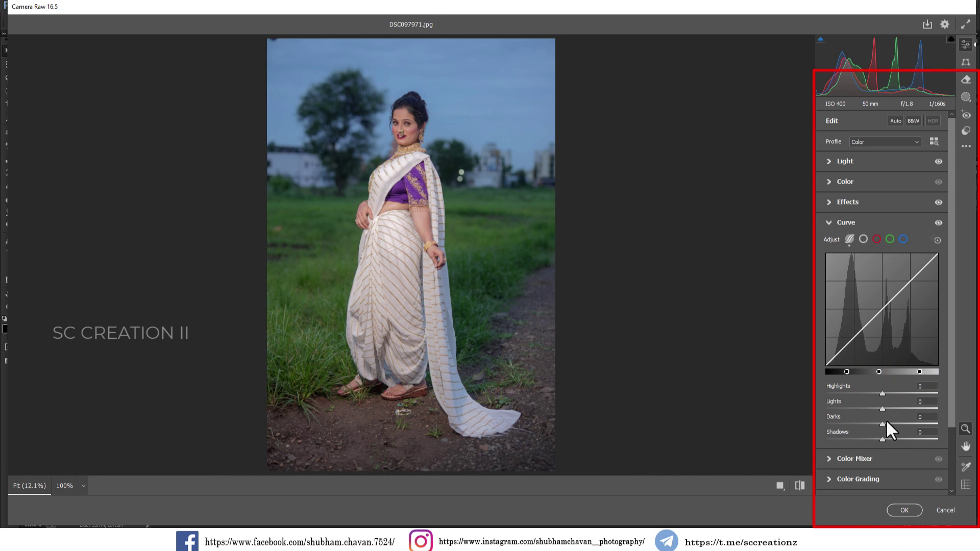
mouse_move(883, 424)
left_mouse_down()
mouse_move(900, 422)
mouse_move(886, 424)
mouse_move(877, 409)
mouse_move(877, 428)
left_mouse_up()
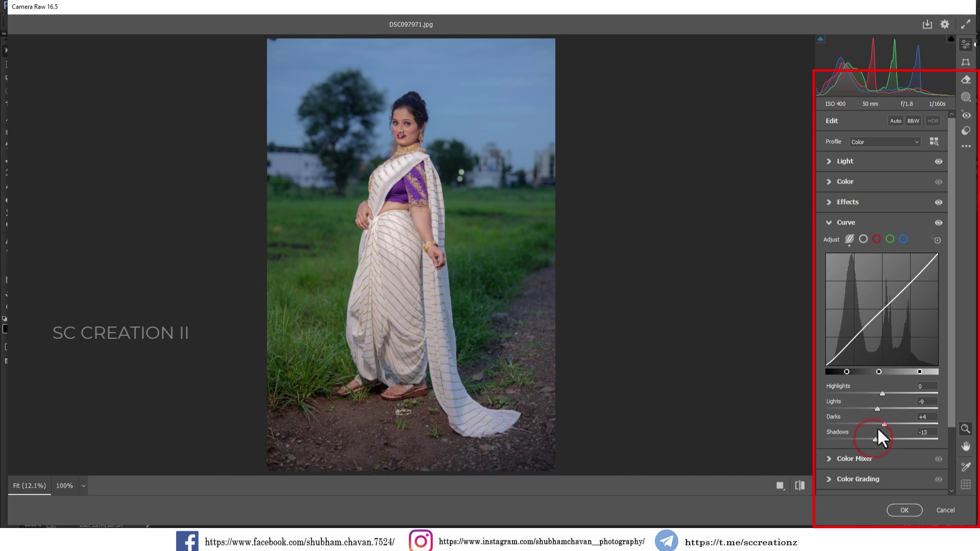
left_click(864, 238)
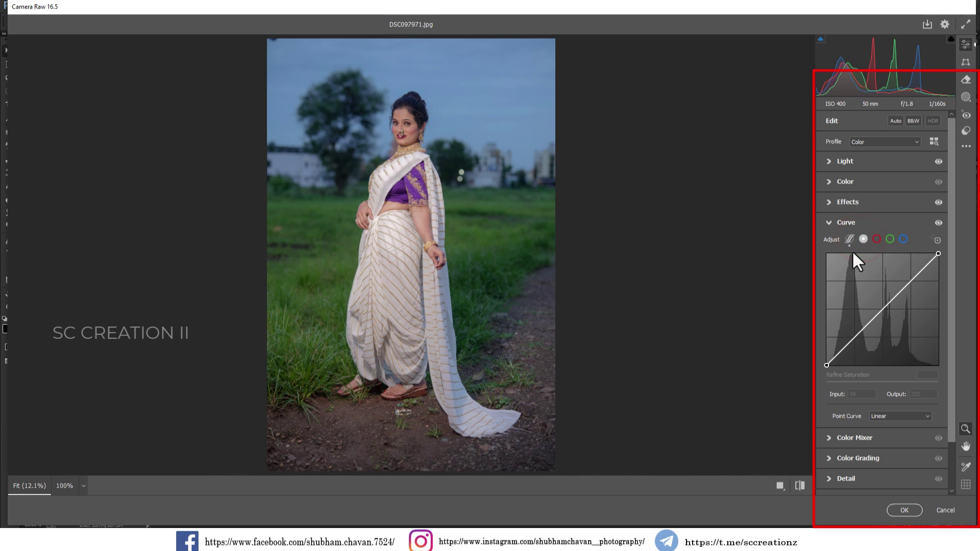
Lift the RGB curve's black point to 15, add two midtone points, lower white point to 241.
mouse_move(827, 365)
left_mouse_down()
mouse_move(816, 362)
mouse_move(859, 335)
left_mouse_up()
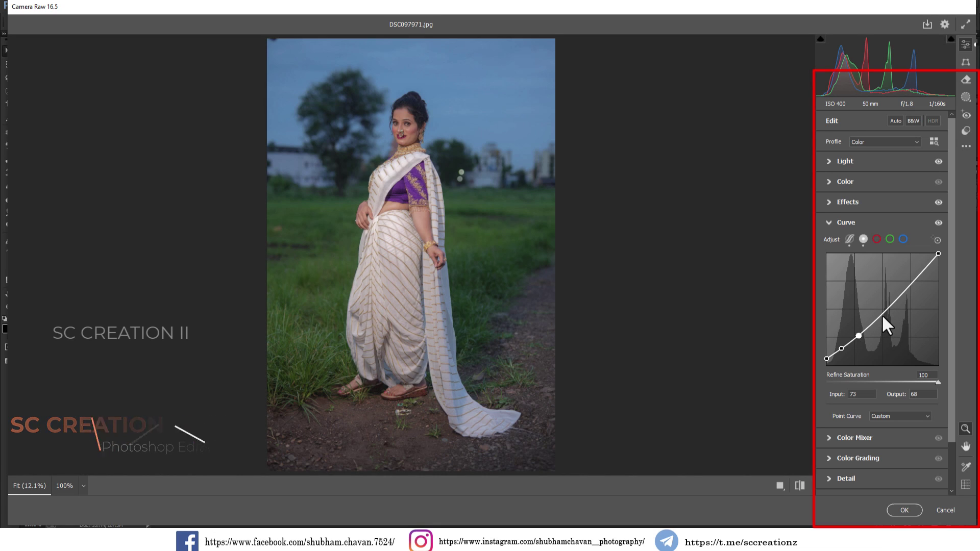
left_click_drag(882, 315, 877, 314)
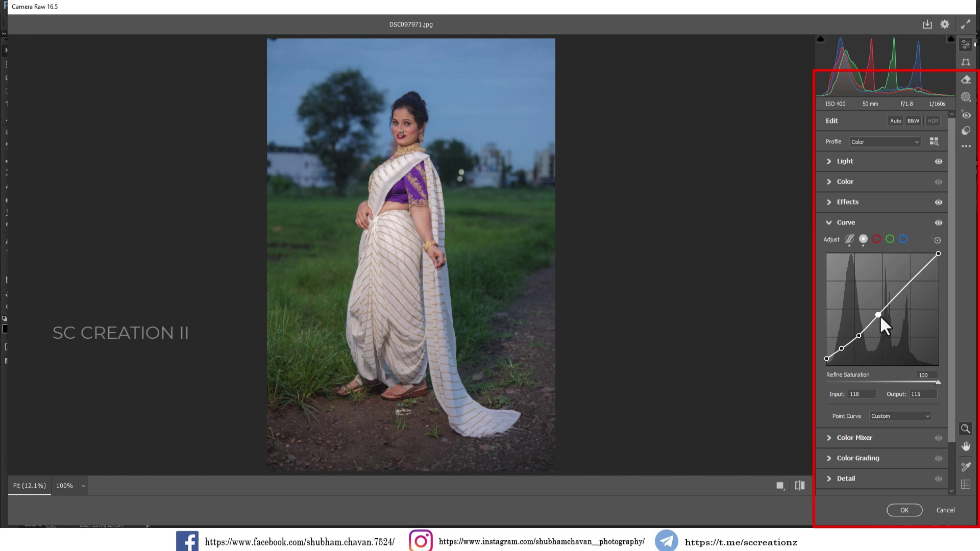
left_click(897, 294)
left_click_drag(939, 254, 940, 260)
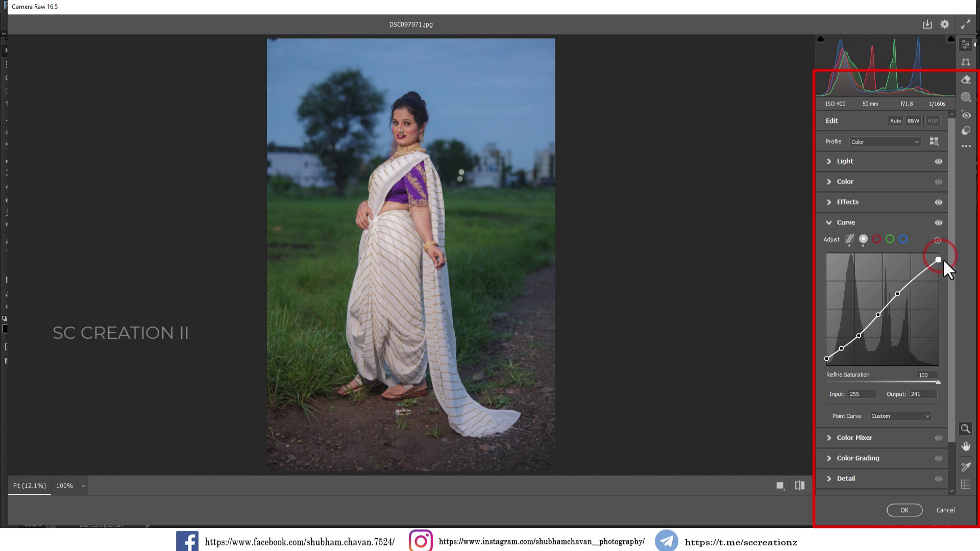
Shape the red channel curve with pulled-down shadows plus midtone and upper points.
left_click(897, 294)
left_click(876, 238)
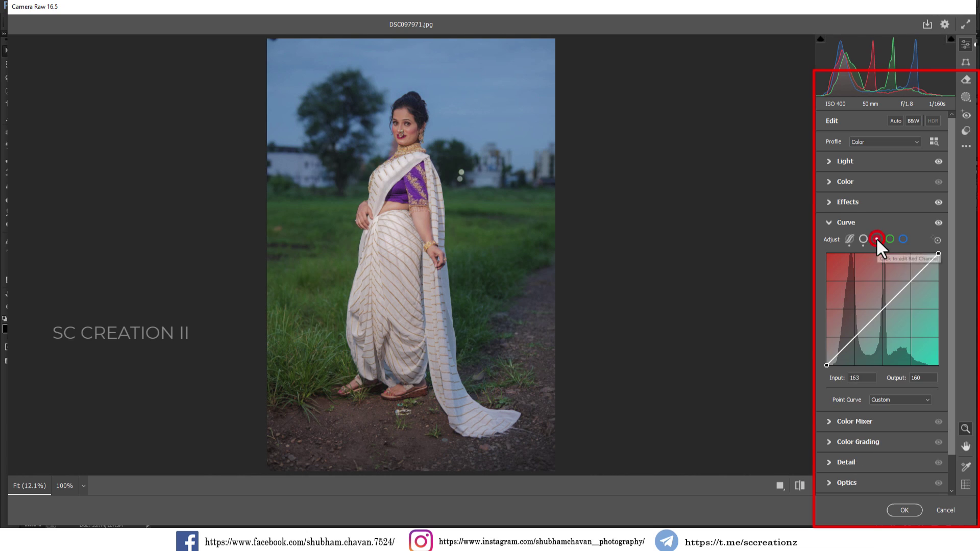
left_click_drag(844, 350, 877, 317)
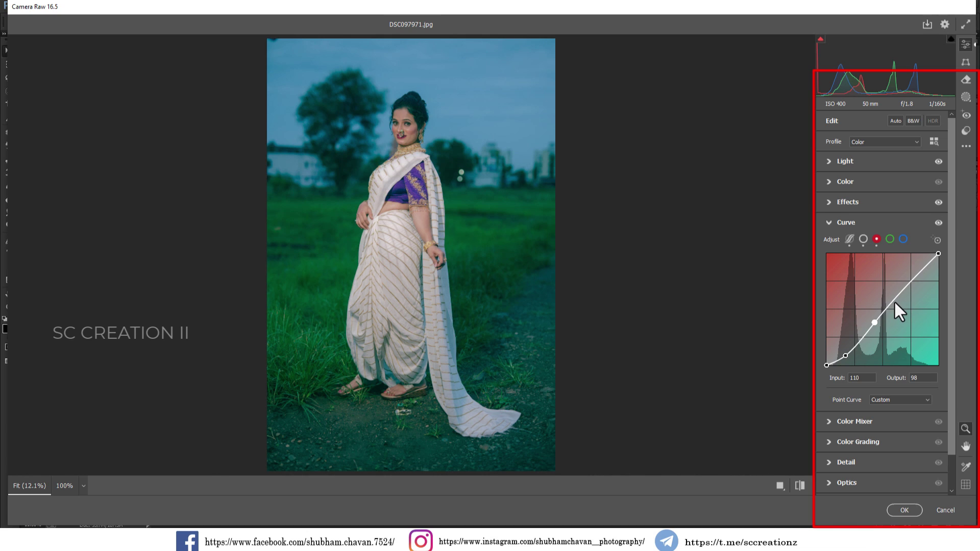
left_click(894, 301)
left_click(911, 278)
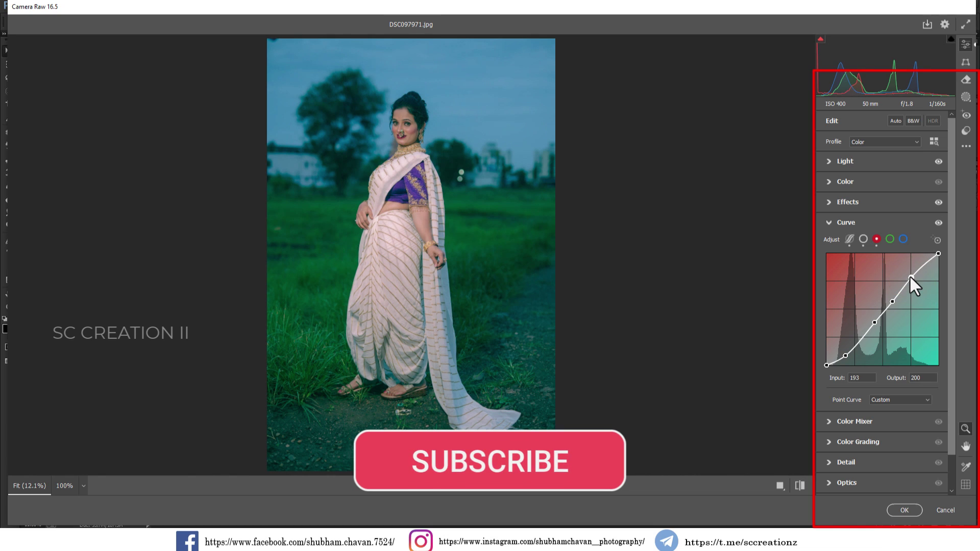
left_click(911, 278)
Copy the red channel curve settings and paste them onto the green and blue channels.
right_click(912, 309)
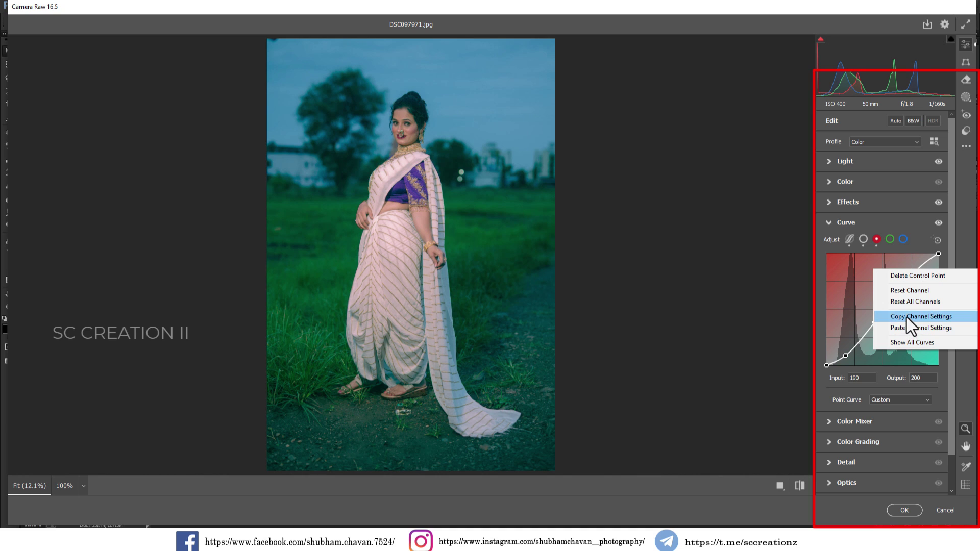
left_click(907, 317)
left_click(890, 239)
right_click(881, 274)
left_click(896, 282)
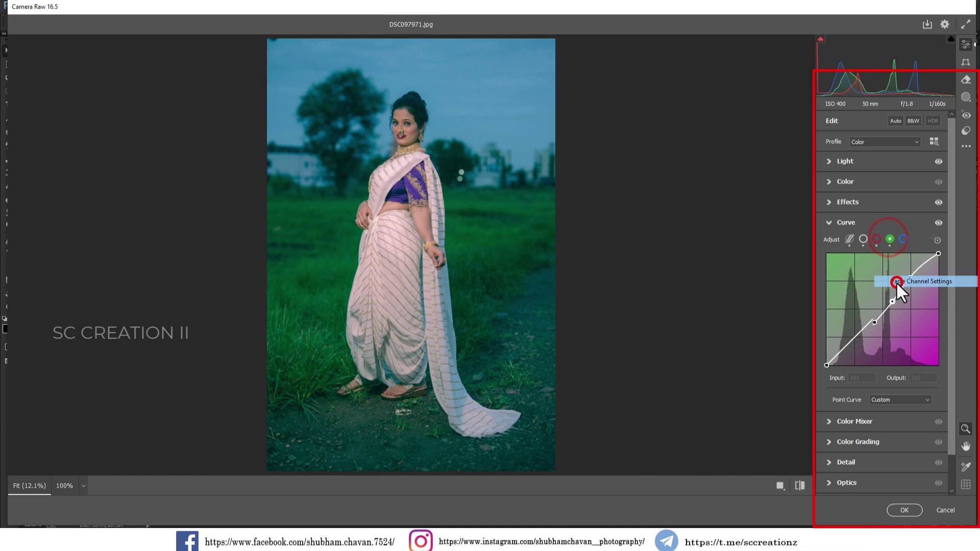
left_click(903, 239)
right_click(877, 256)
left_click(901, 296)
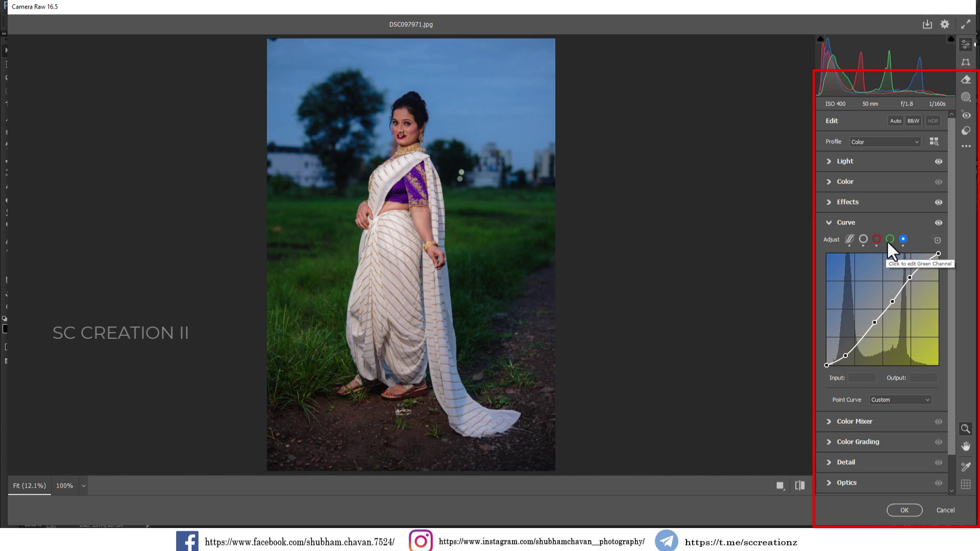
Fine-tune the shadow points on the red, green and blue channel curves.
left_click(862, 240)
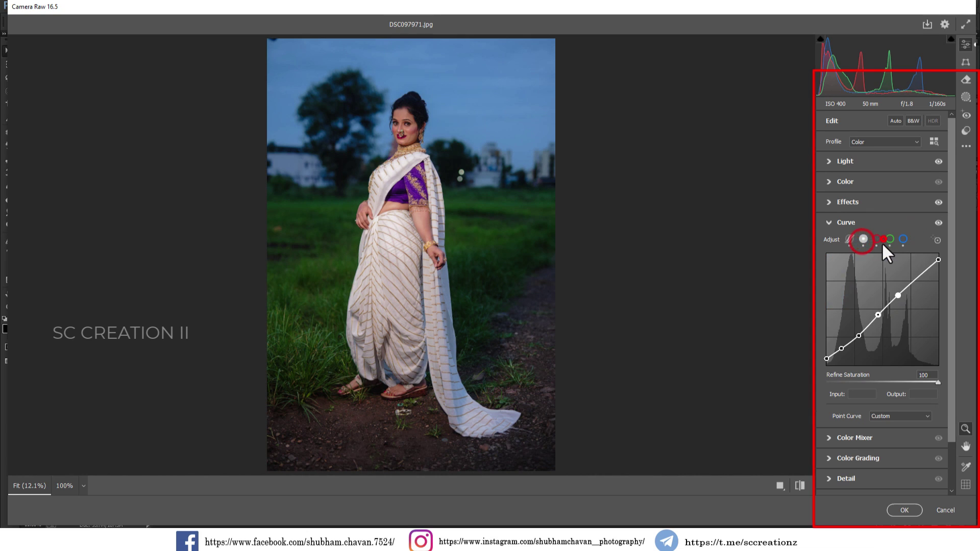
left_click(877, 239)
left_click(846, 356)
left_click_drag(846, 356, 845, 358)
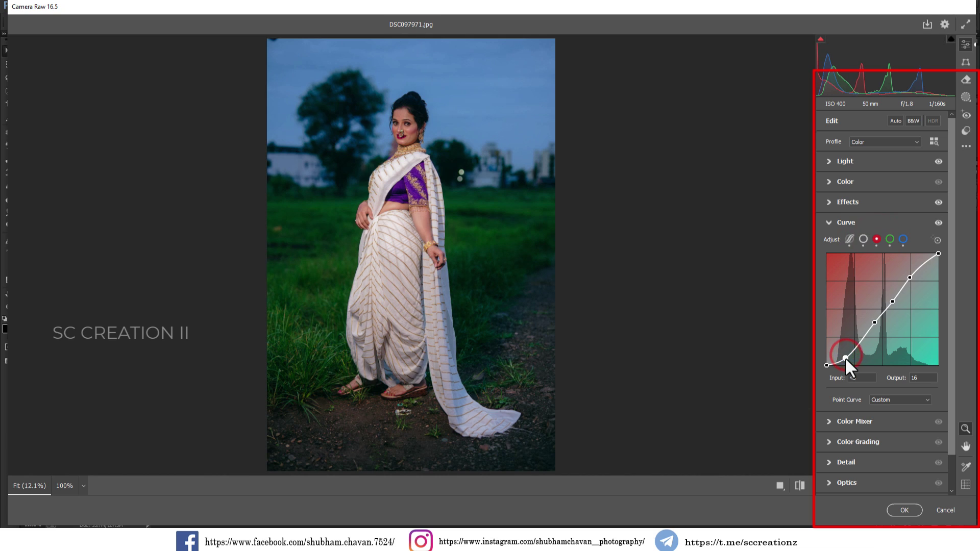
left_click(890, 239)
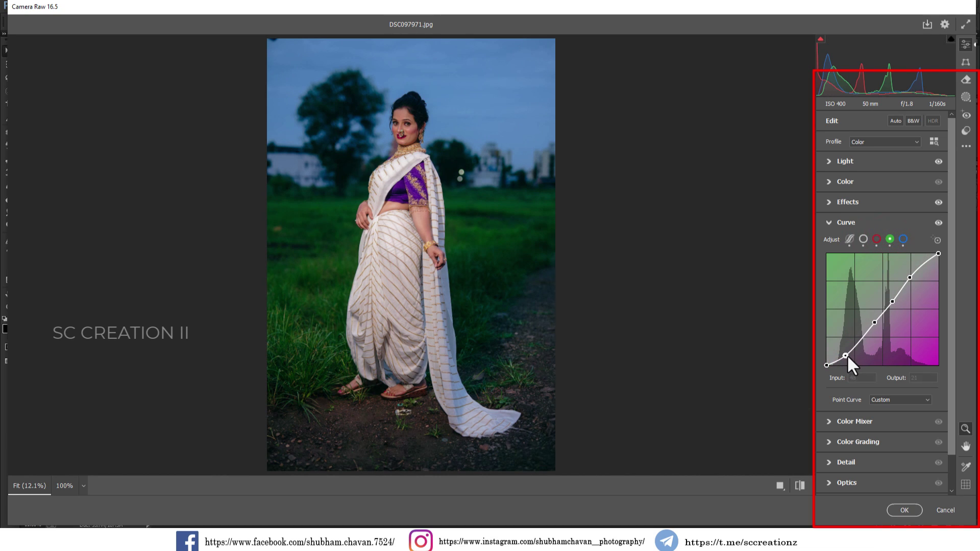
left_click_drag(847, 356, 848, 352)
left_click(903, 238)
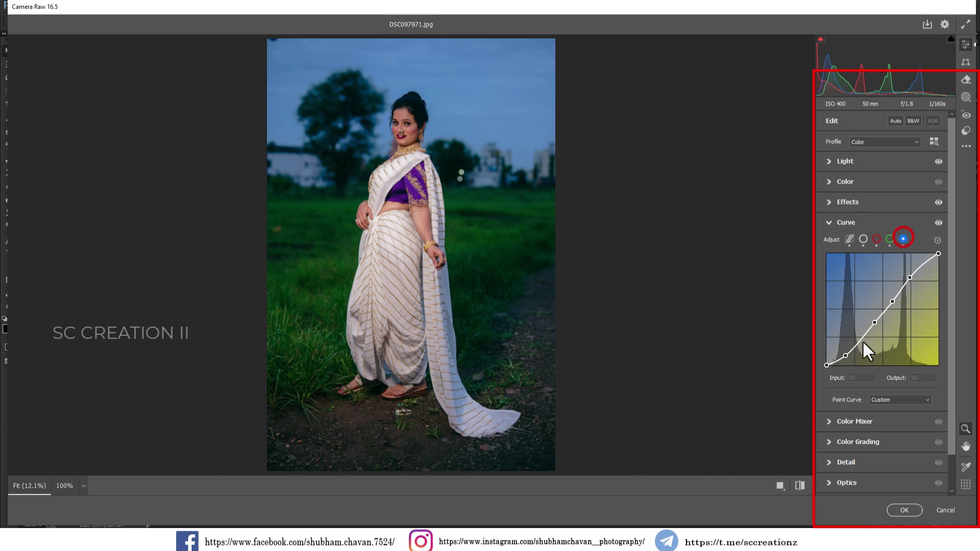
left_click(846, 355)
left_click_drag(846, 356, 847, 358)
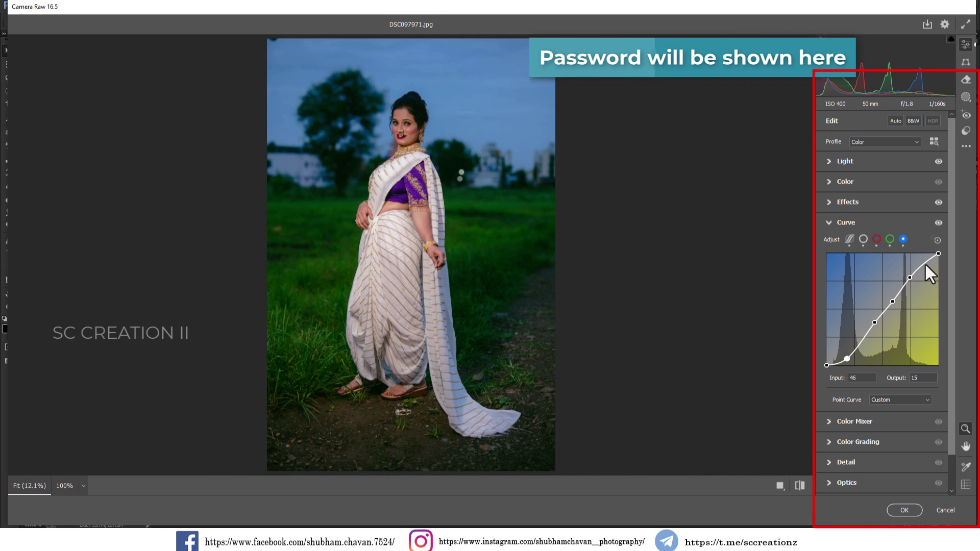
Lower the red curve's midpoint Output from 151 to 149 and collapse the Curve section.
left_click(911, 278)
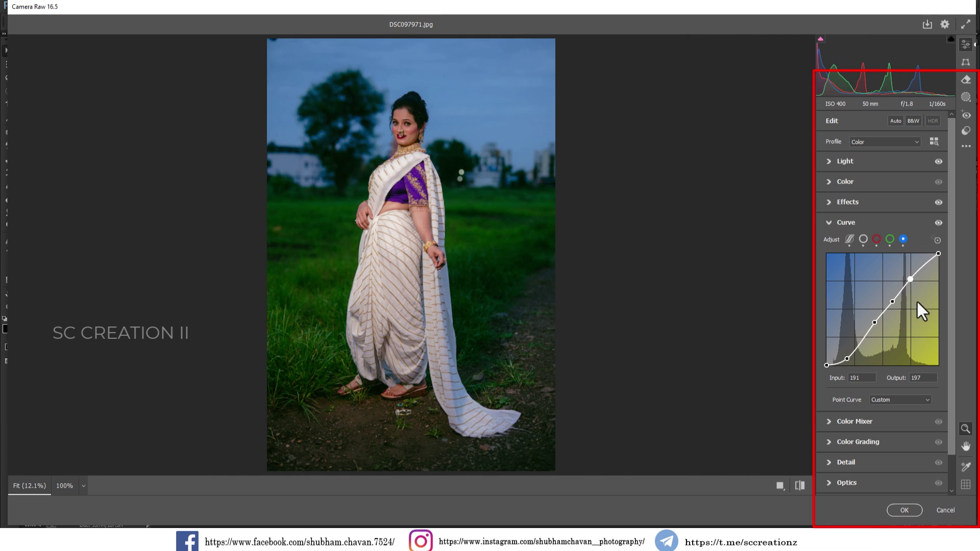
left_click(892, 300)
left_click(889, 240)
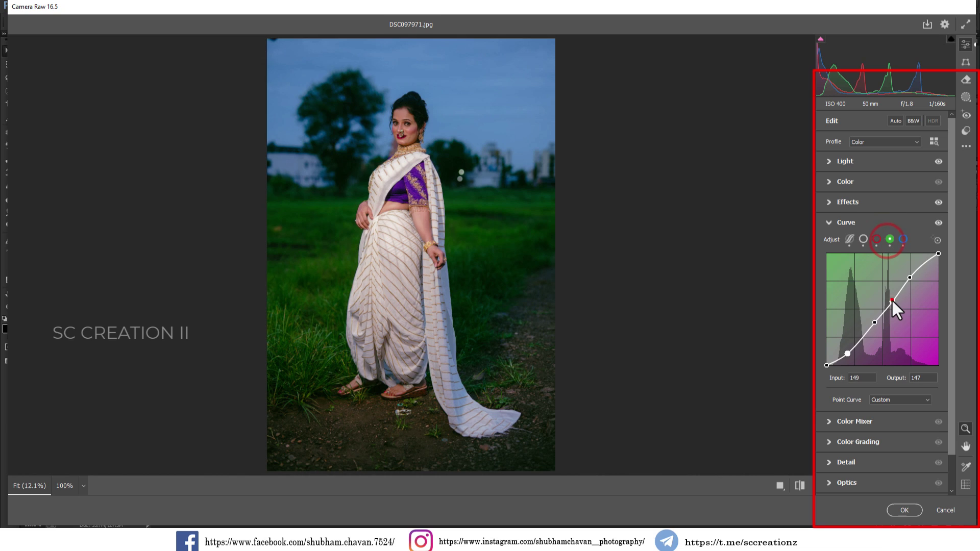
left_click(891, 299)
left_click(876, 239)
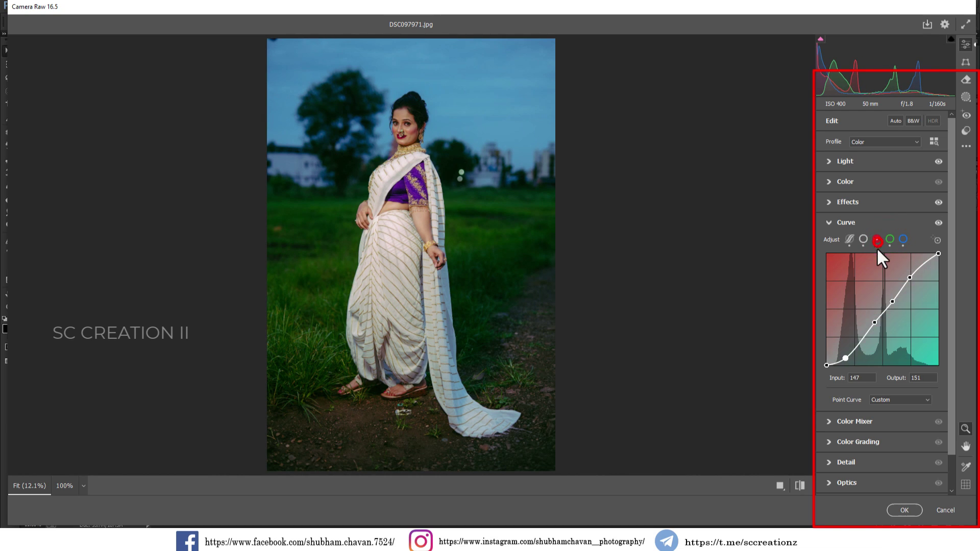
left_click(891, 301)
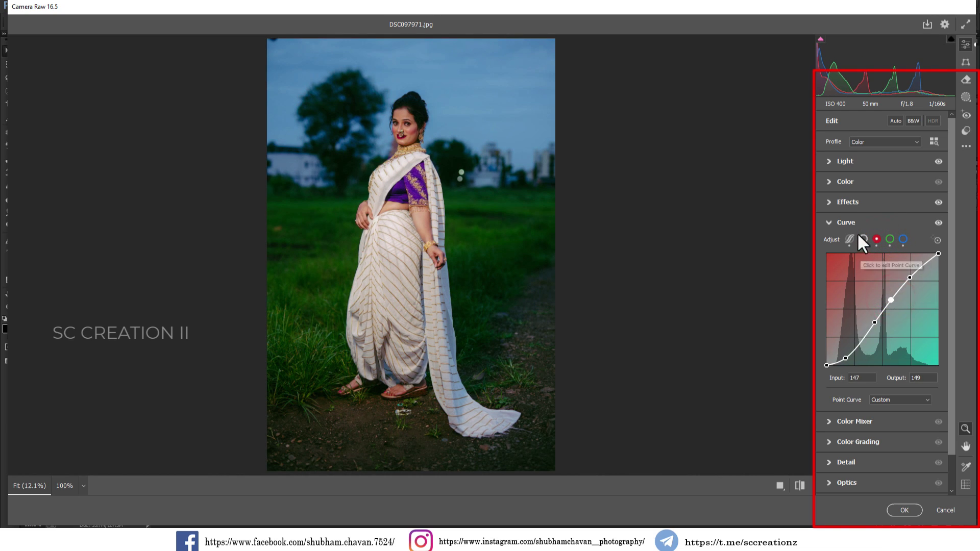
left_click(848, 222)
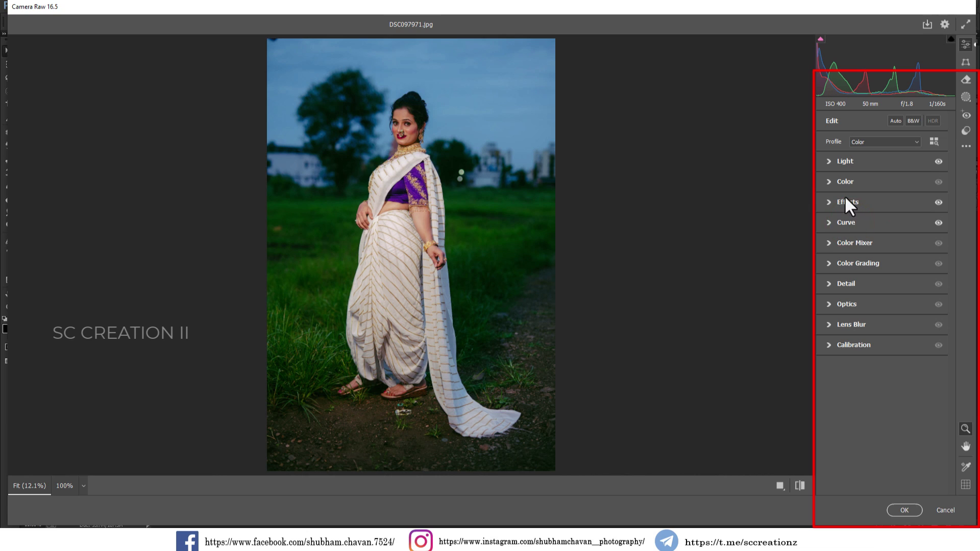
Shift the Color Mixer hues slightly, Reds negative and Blues to about -8.
left_click(844, 205)
left_click(842, 246)
left_click(831, 289)
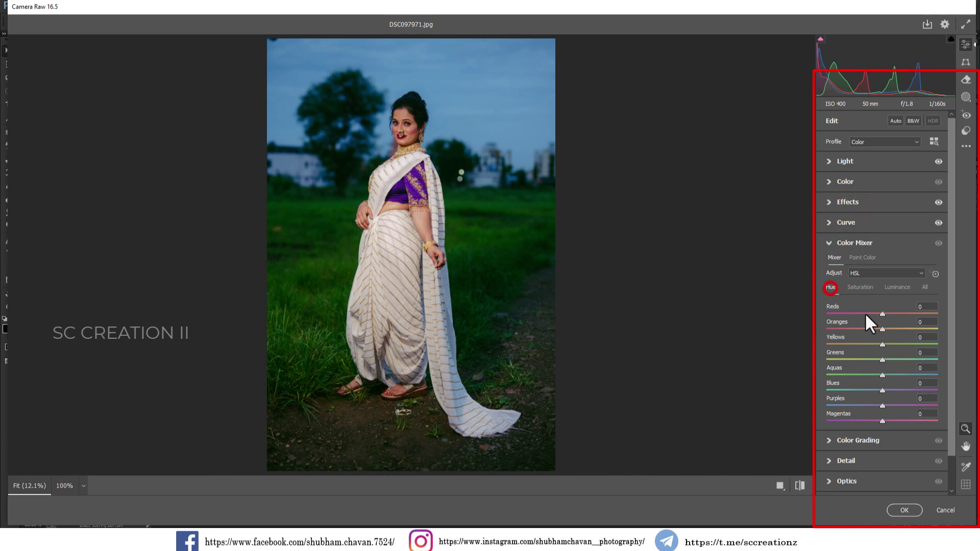
mouse_move(882, 313)
left_mouse_down()
mouse_move(866, 344)
mouse_move(878, 357)
left_mouse_up()
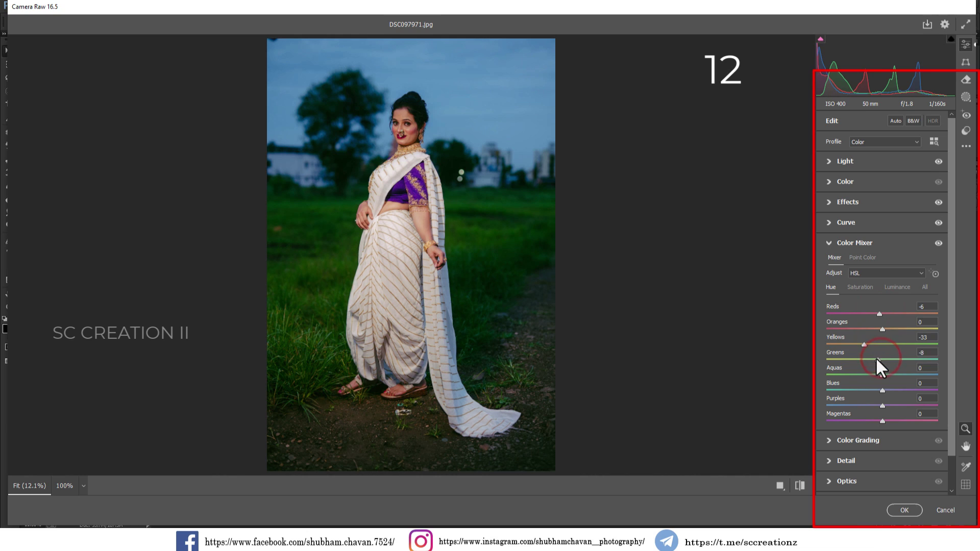
left_click_drag(878, 391, 878, 391)
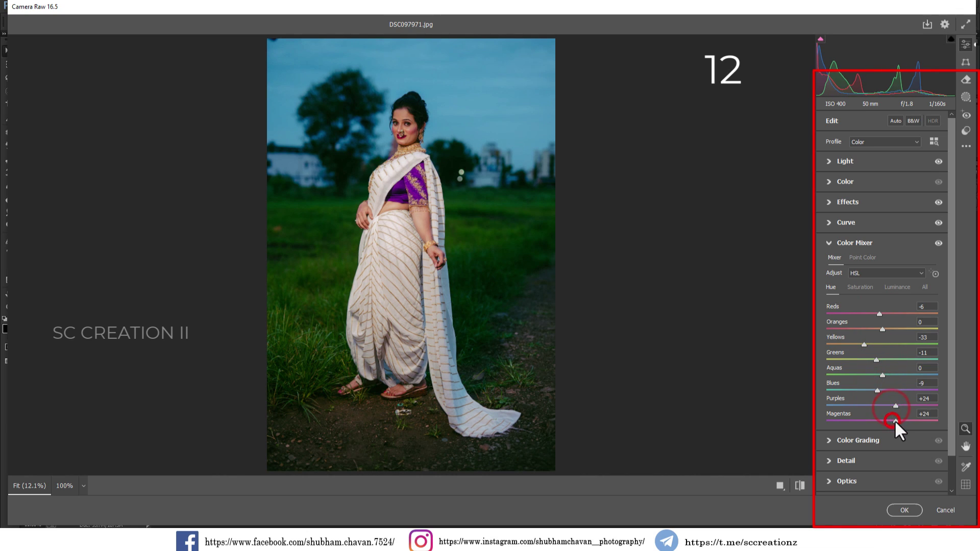
Desaturate Reds to -18, Yellows -46, Greens -50 and Blues -22.
left_click(860, 288)
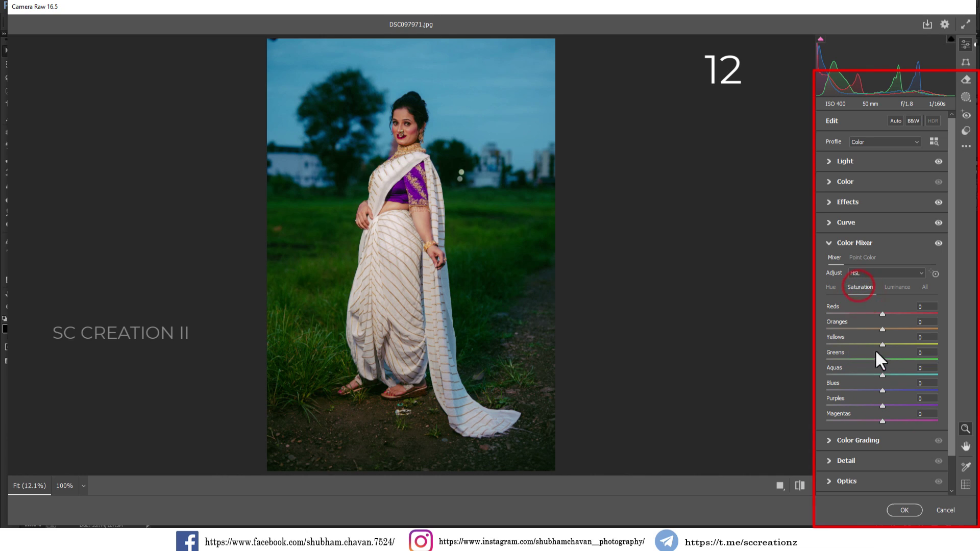
left_click(876, 314)
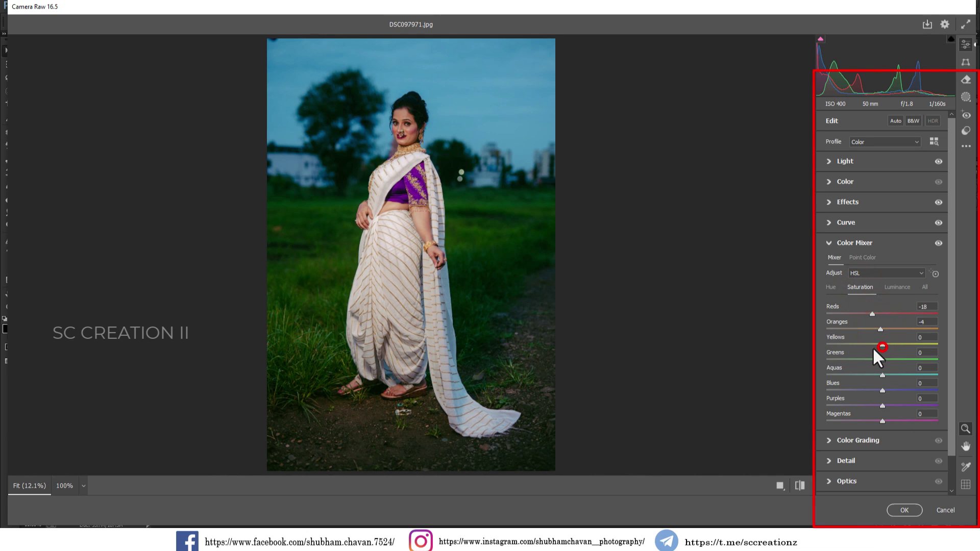
left_click_drag(874, 349, 860, 344)
left_click(856, 360)
mouse_move(875, 390)
left_mouse_down()
mouse_move(899, 401)
mouse_move(868, 406)
mouse_move(879, 405)
mouse_move(879, 419)
left_mouse_up()
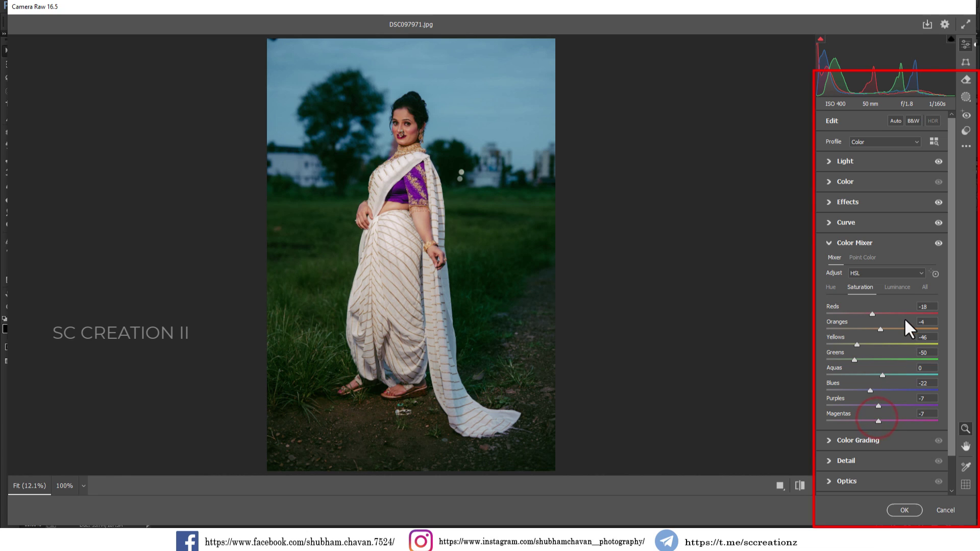
Set Color Mixer luminance to Reds +12, Oranges +12, Yellows -11, Greens -30, Blues +13.
left_click(899, 287)
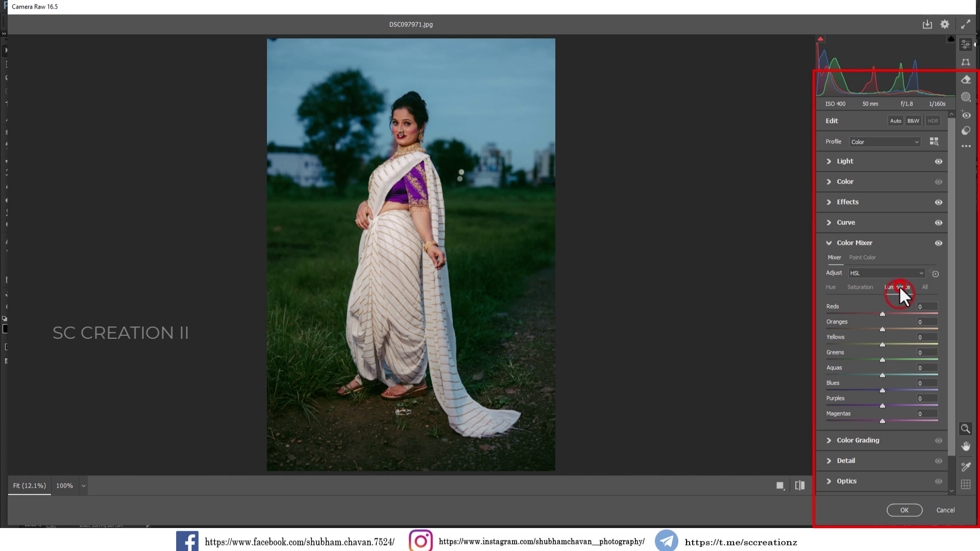
left_click(877, 313)
left_click_drag(886, 330, 893, 330)
mouse_move(875, 359)
left_mouse_down()
mouse_move(867, 360)
mouse_move(876, 391)
mouse_move(889, 389)
left_mouse_up()
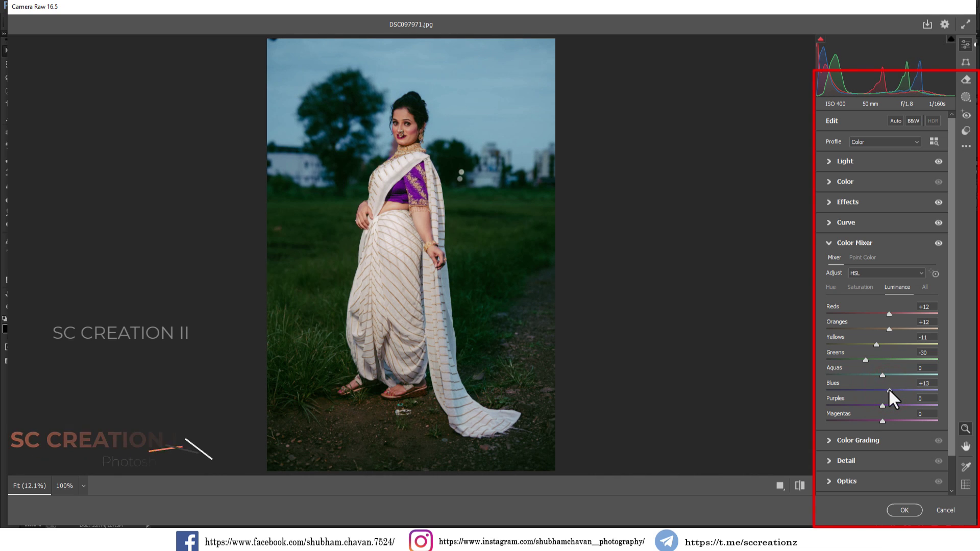
Set the Color Grading Shadows wheel to hue 46, saturation 5.
left_click(842, 245)
left_click(838, 265)
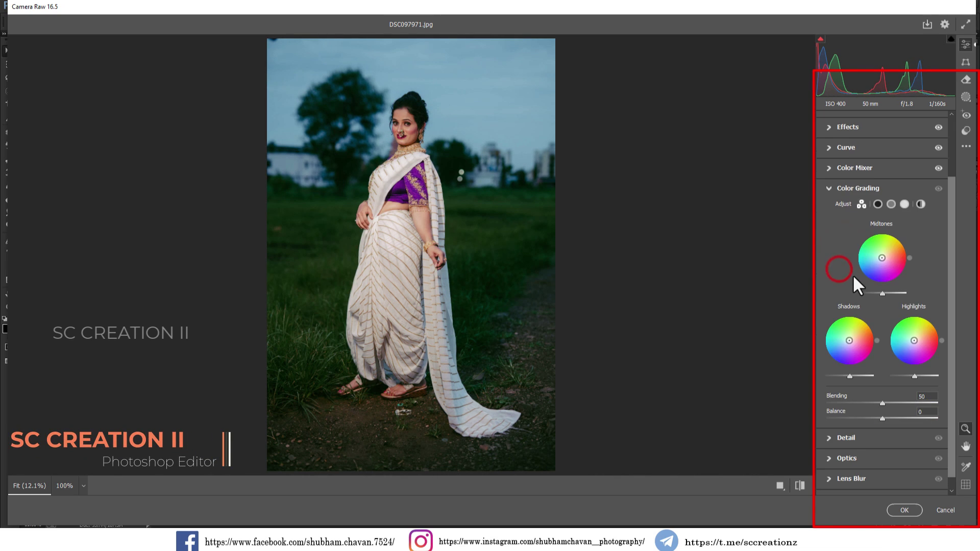
left_click(878, 205)
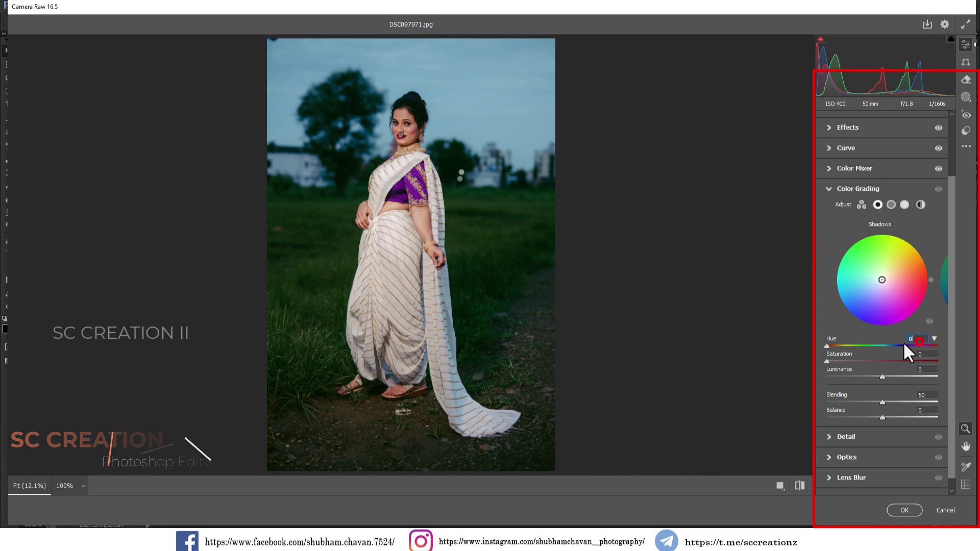
type("46")
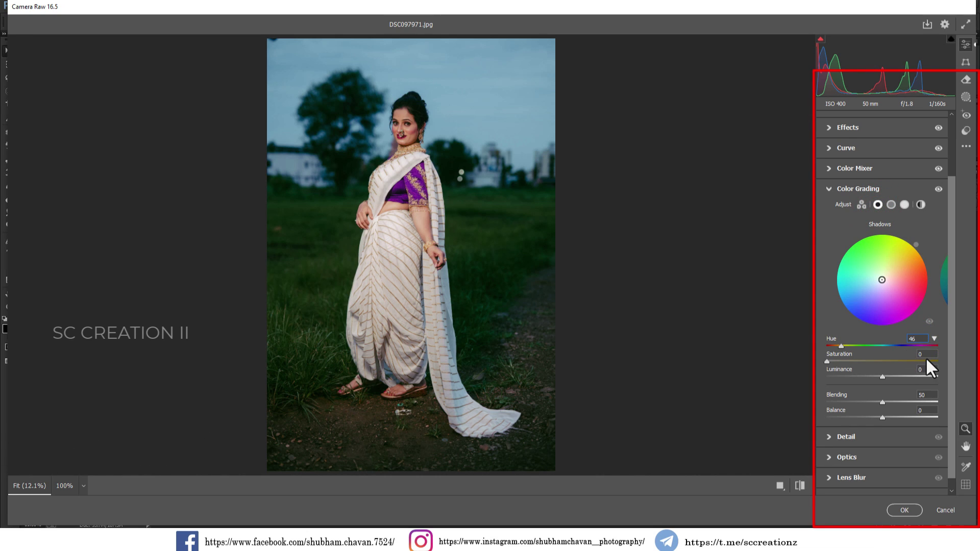
type("5")
Set the Color Grading Highlights wheel to hue 64, saturation 5.
left_click(905, 206)
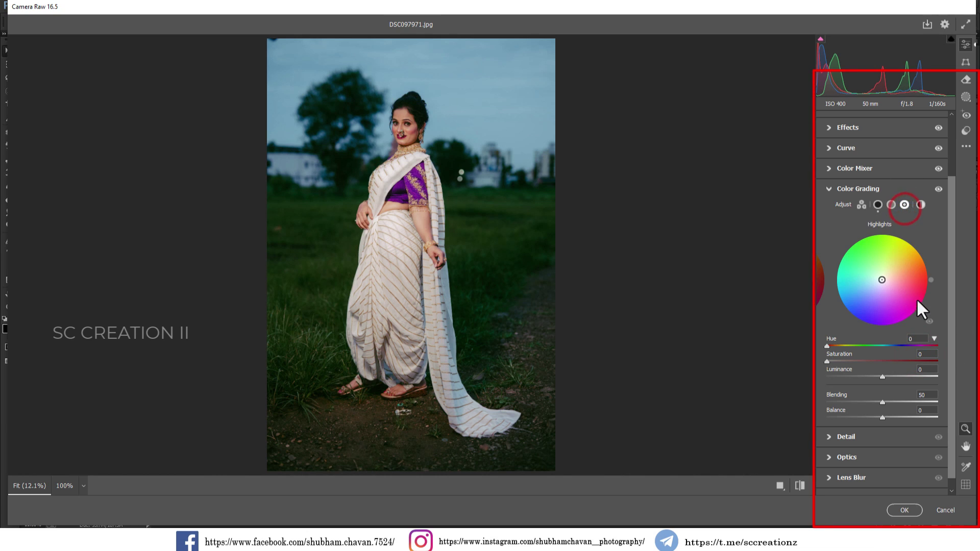
left_click(919, 338)
type("64")
left_click(922, 353)
type("5")
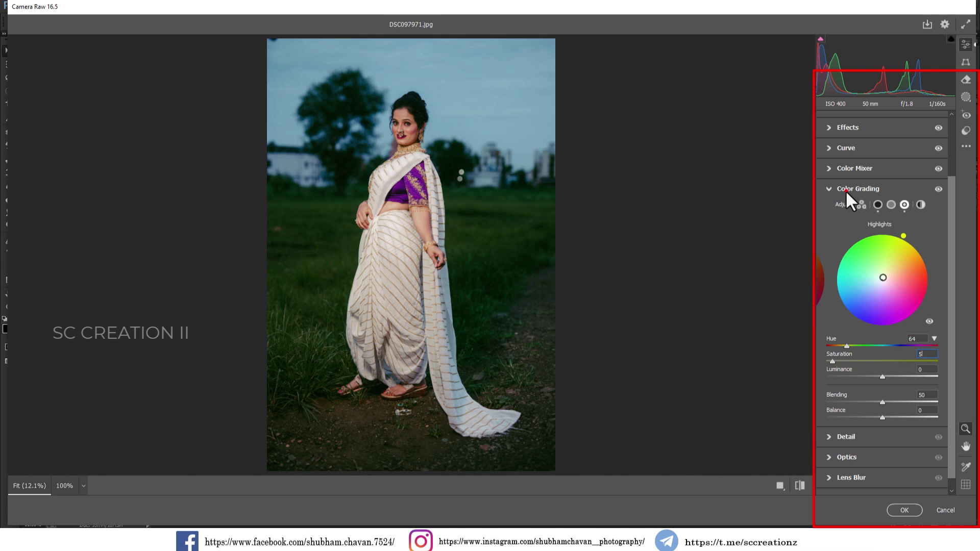
left_click(845, 188)
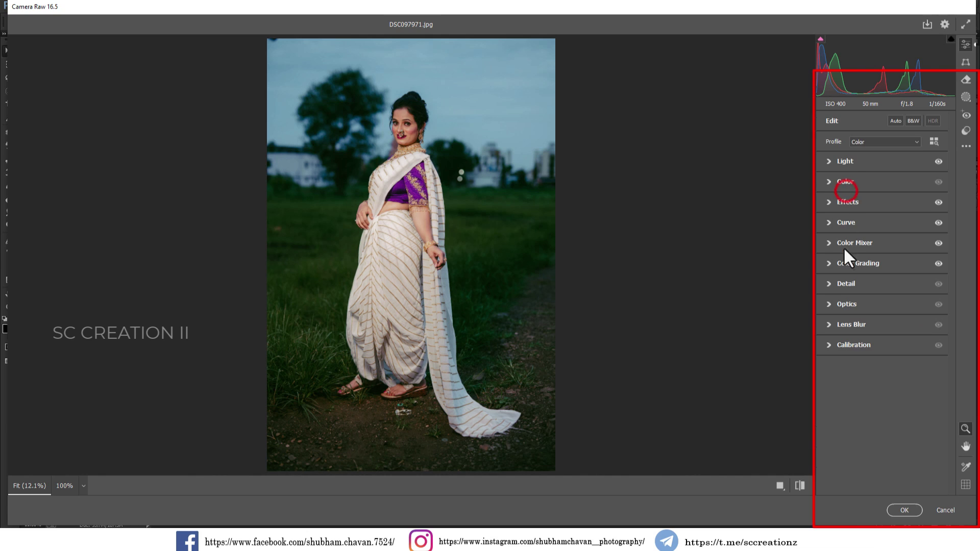
Set Calibration Red Primary hue +11, Green Primary hue +23, Blue Primary hue -13, saturation -8.
left_click(849, 347)
left_click_drag(884, 378, 891, 379)
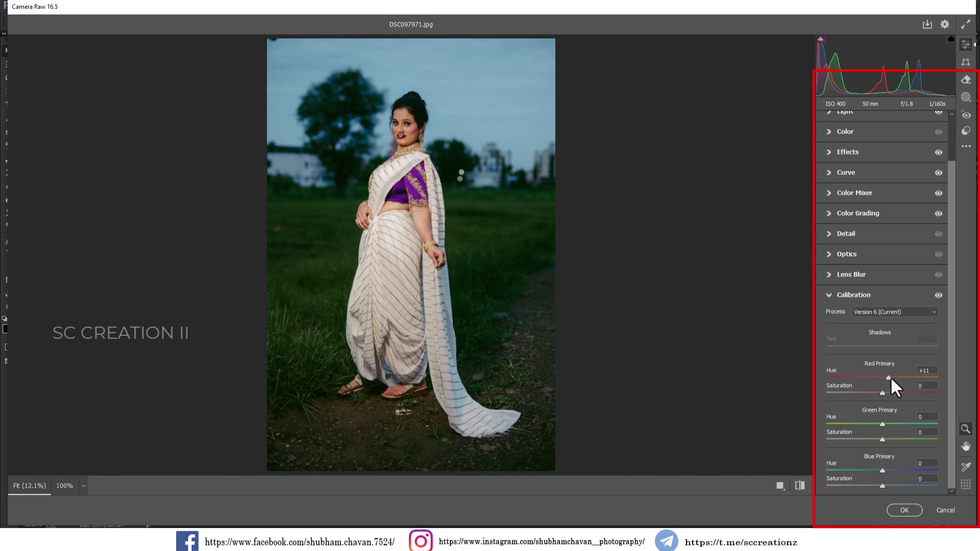
left_click_drag(886, 423, 897, 425)
left_click_drag(877, 472, 877, 486)
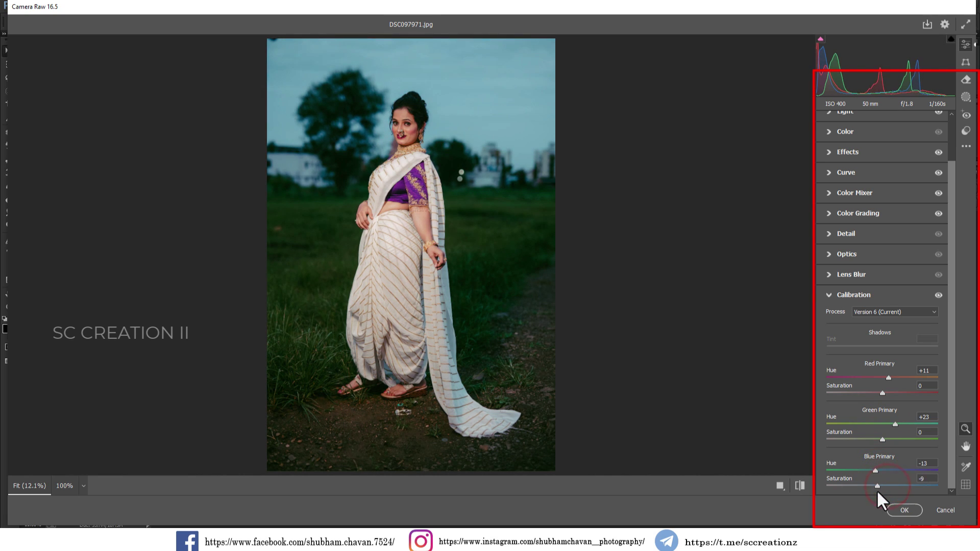
left_click_drag(455, 150, 451, 168)
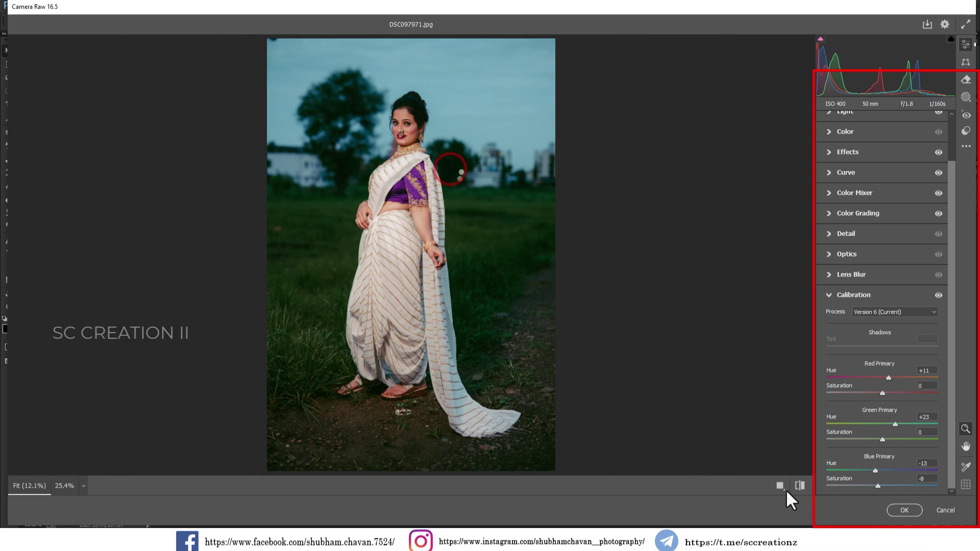
Show Before/After side by side and set Exposure +0.15, Highlights -32, Whites -49.
left_click(780, 486)
scroll(855, 245, "up", 5)
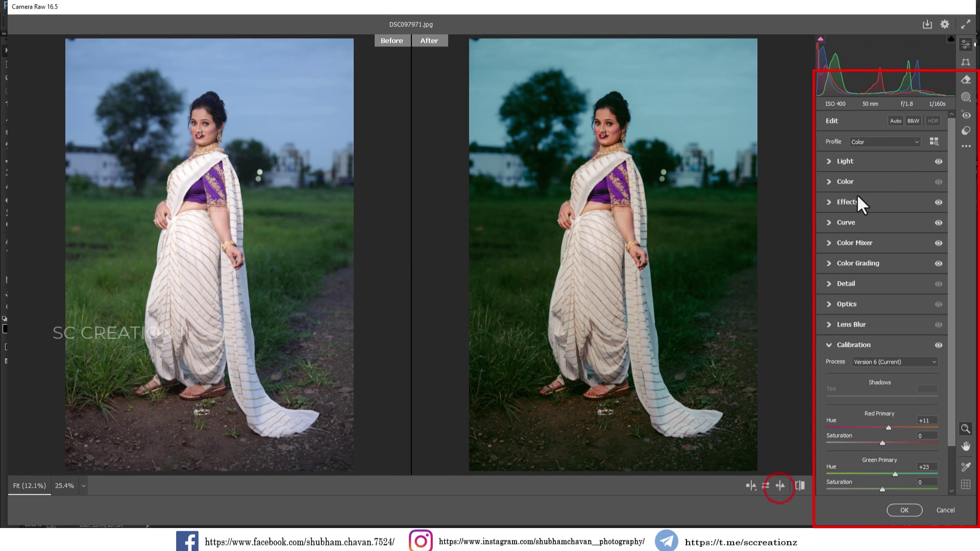
left_click(841, 168)
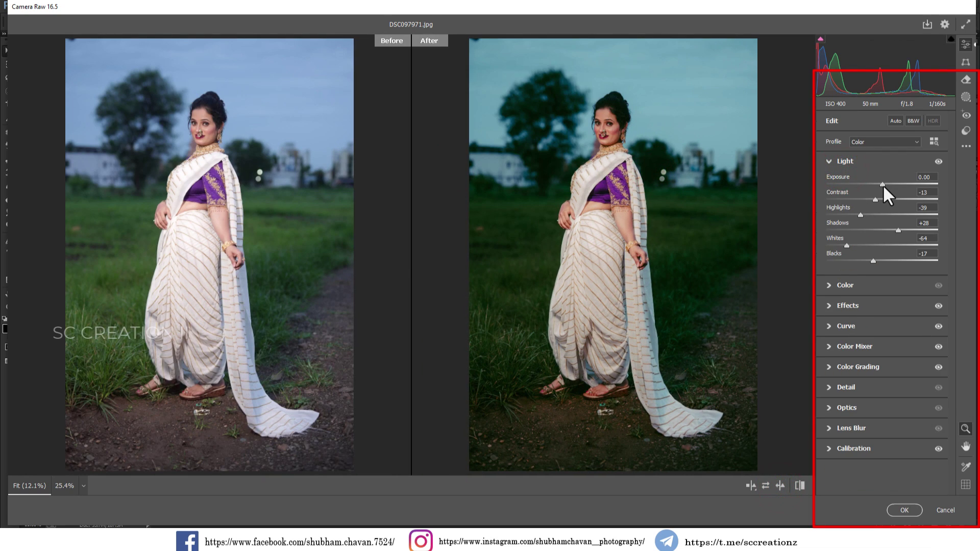
left_click_drag(883, 185, 868, 210)
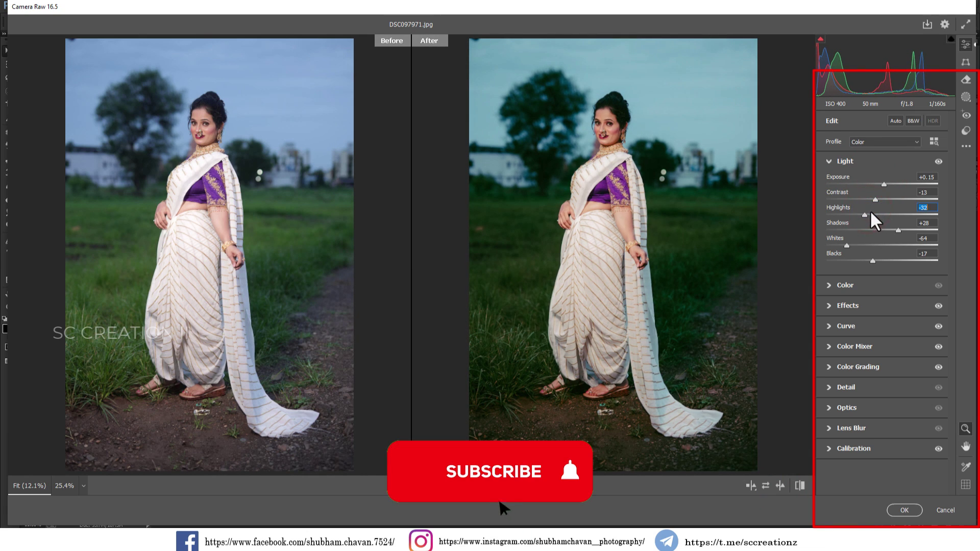
left_click(856, 245)
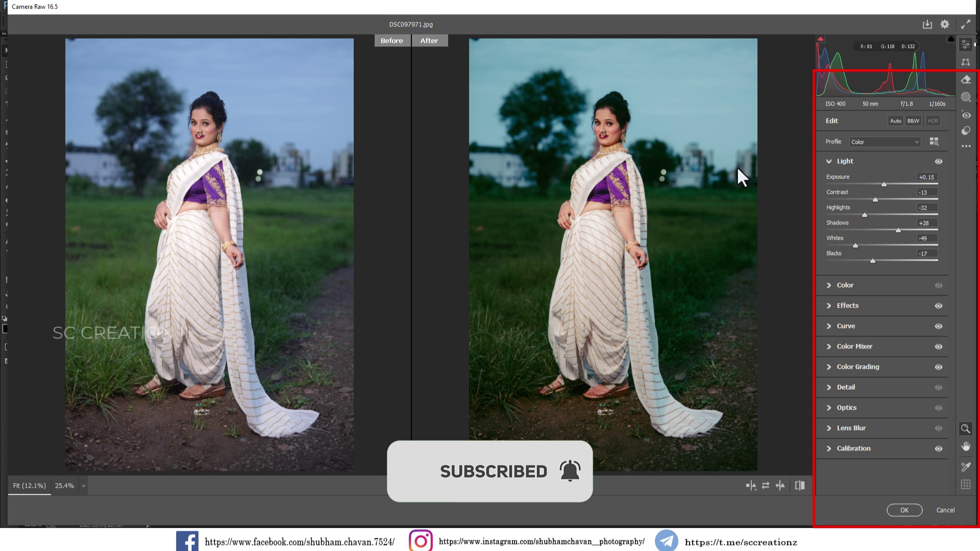
Save the current Camera Raw settings as an .xmp file named 'outdoor' in New folder (5).
left_click(966, 148)
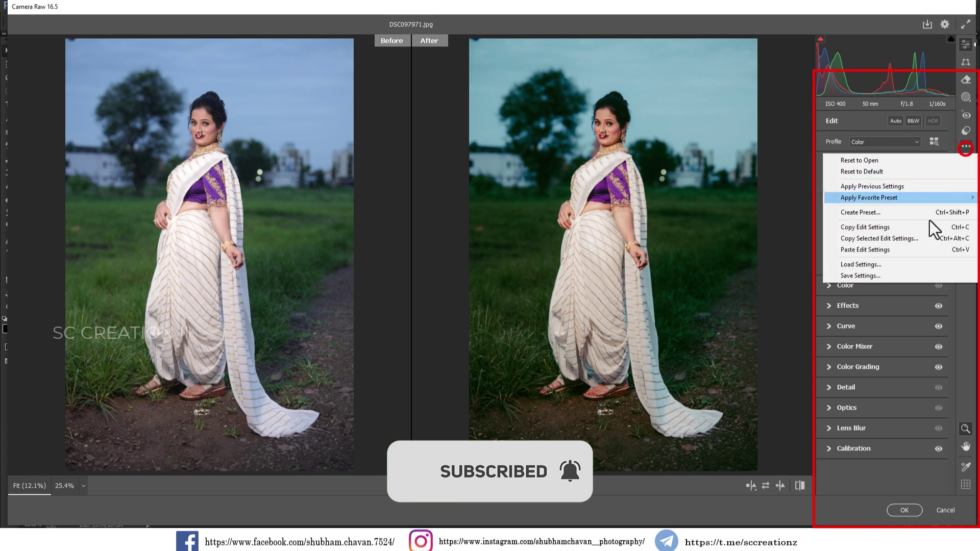
left_click(886, 274)
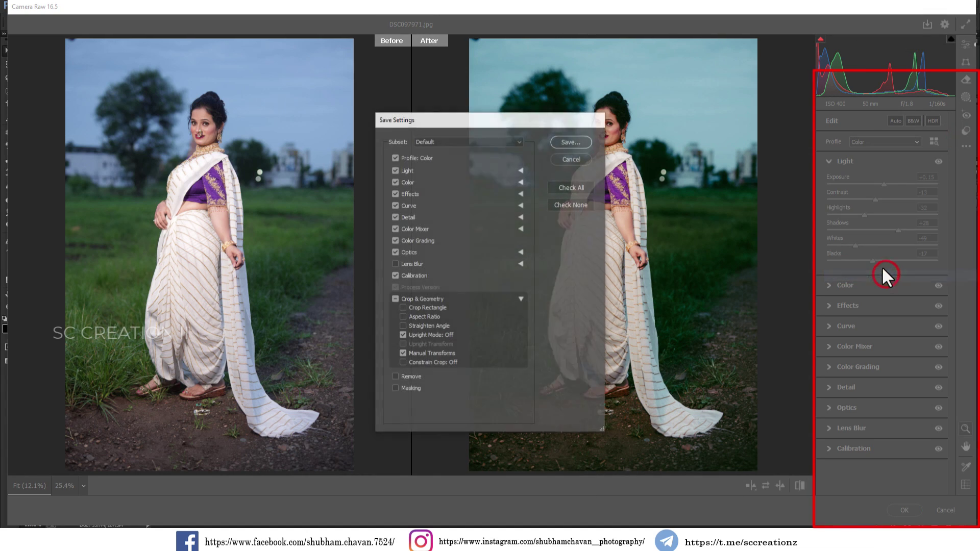
left_click(572, 141)
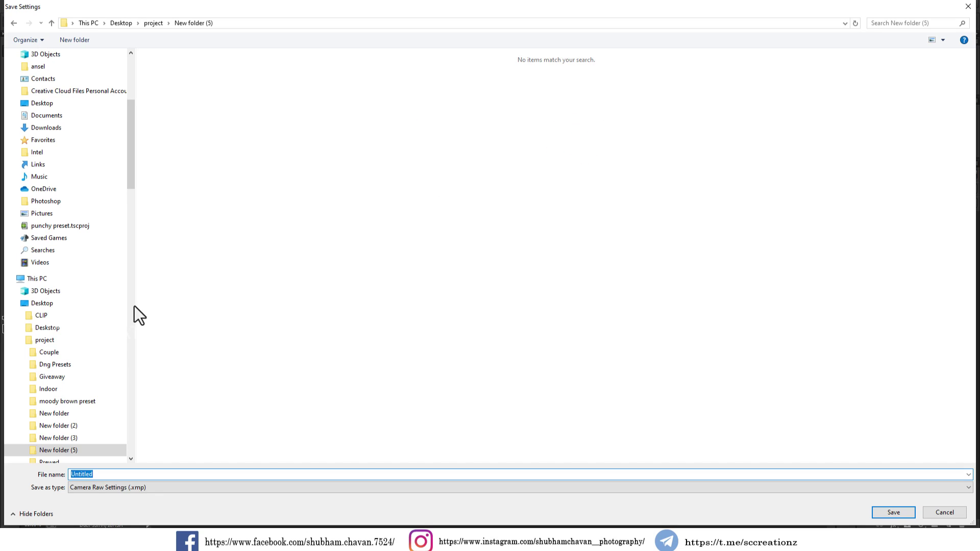
left_click(116, 473)
double_click(115, 473)
type("outdoor")
key("Return")
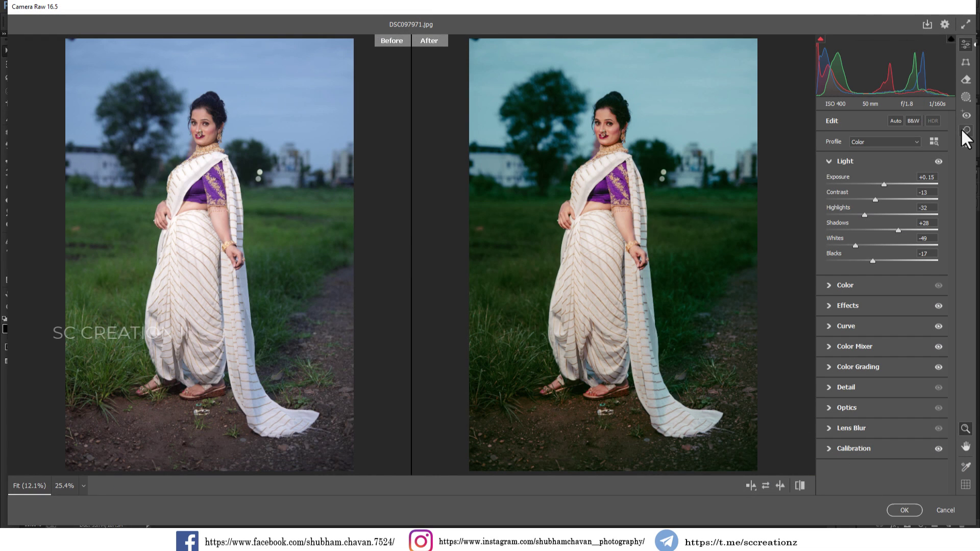
Add a Background mask with Contrast lowered to -19 and negative Clarity.
left_click(966, 97)
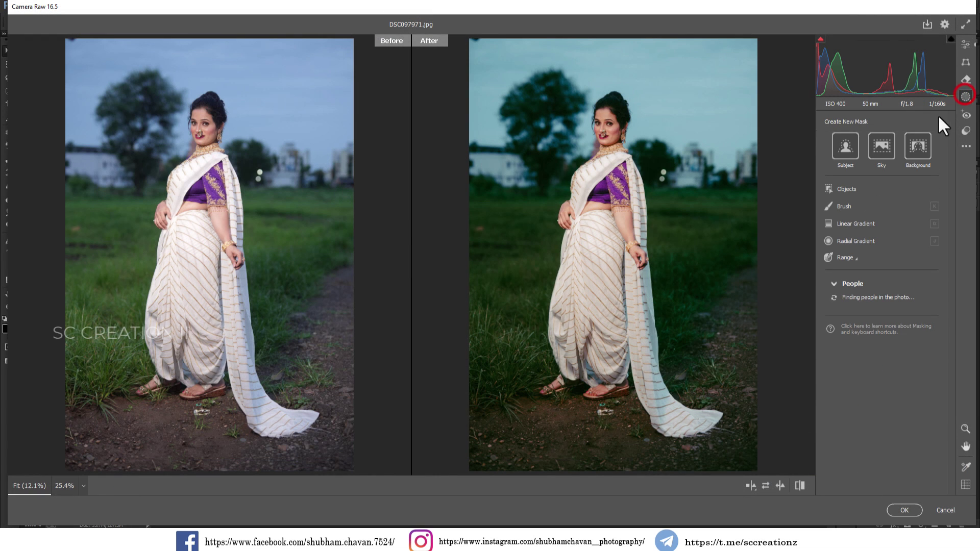
left_click(917, 146)
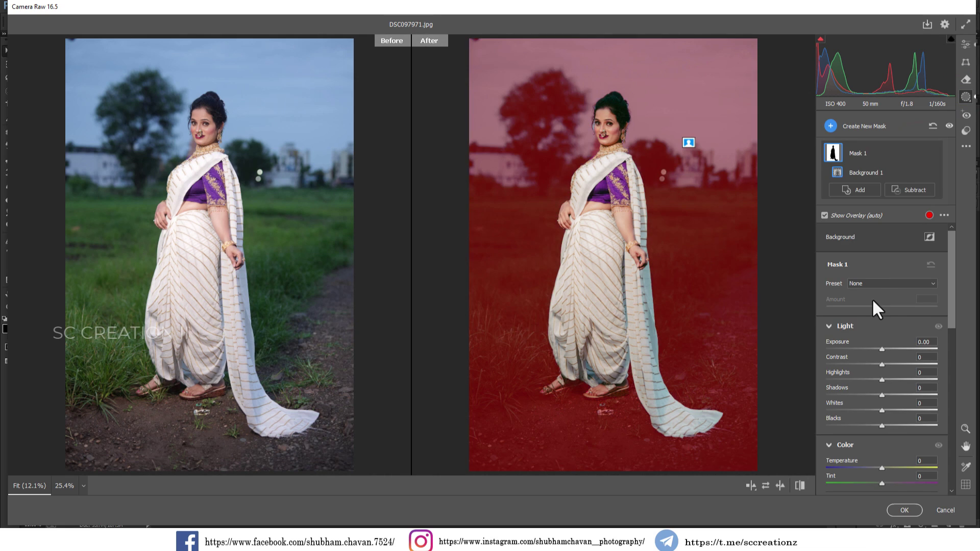
left_click_drag(877, 363, 866, 364)
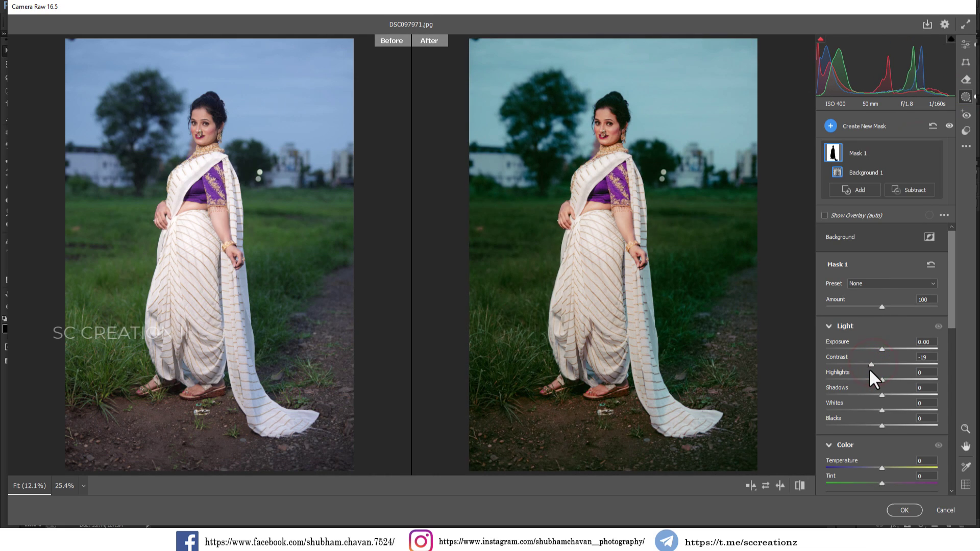
scroll(881, 363, "down", 10)
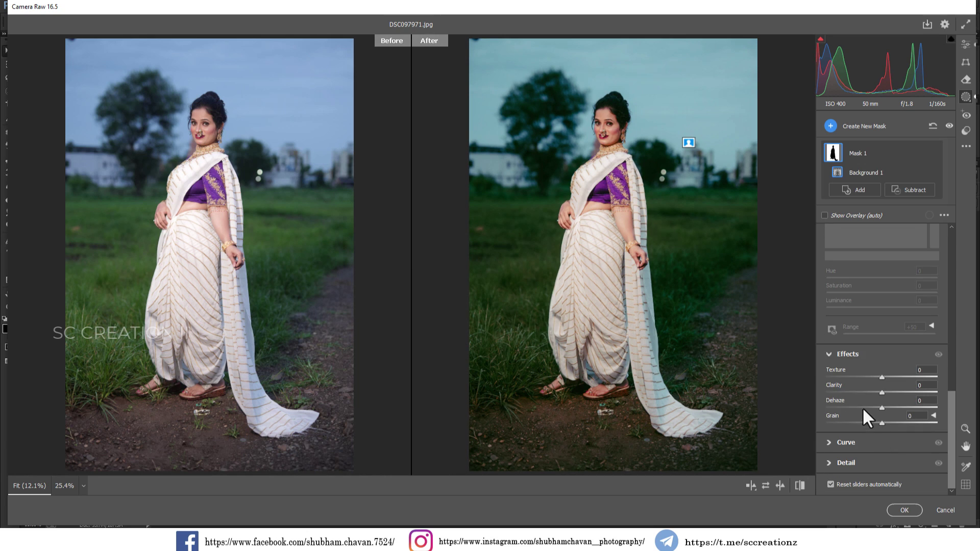
left_click(865, 392)
mouse_move(864, 392)
left_mouse_down()
mouse_move(862, 380)
mouse_move(811, 379)
mouse_move(835, 382)
left_mouse_up()
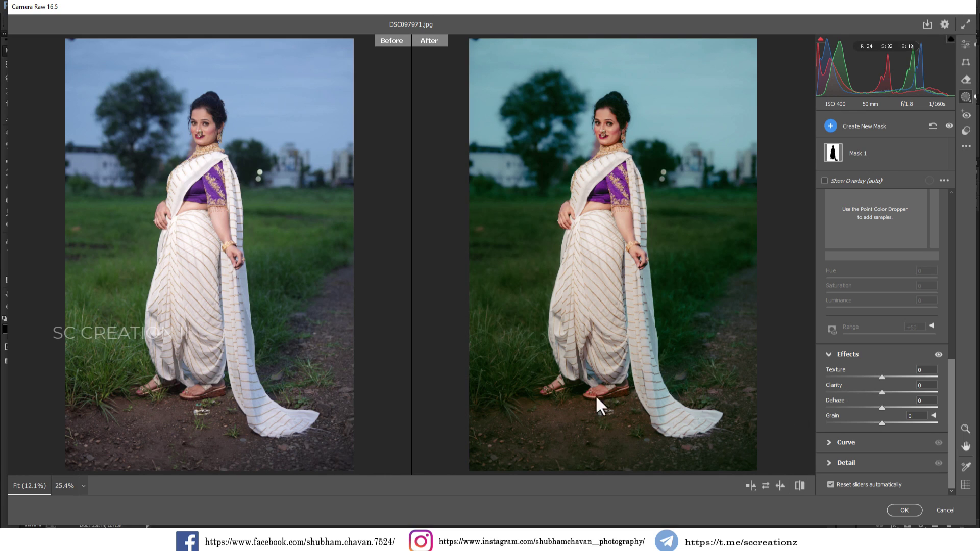
Zoom in to check the grass detail, then apply the Camera Raw grade to Layer 0 copy.
key("e")
left_click_drag(492, 292, 566, 352)
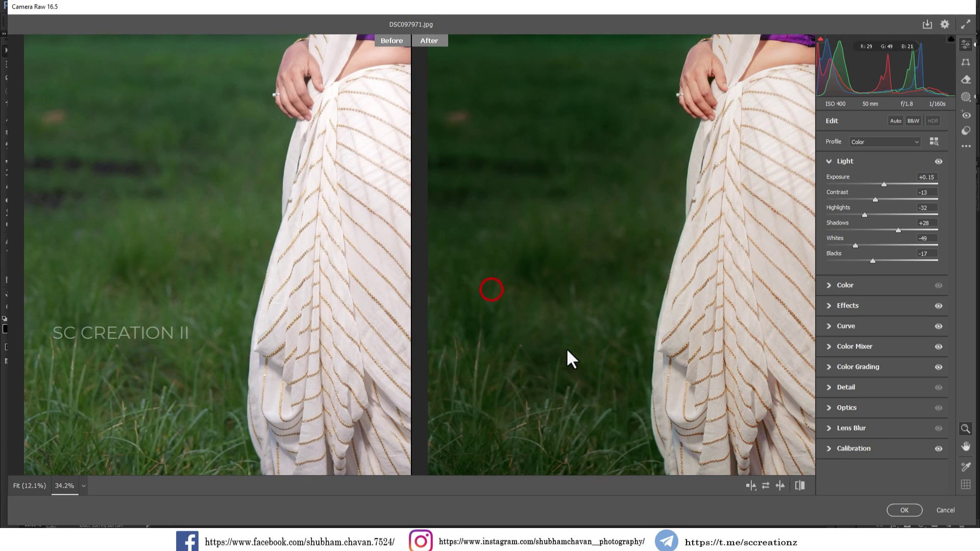
left_click(507, 394, "alt")
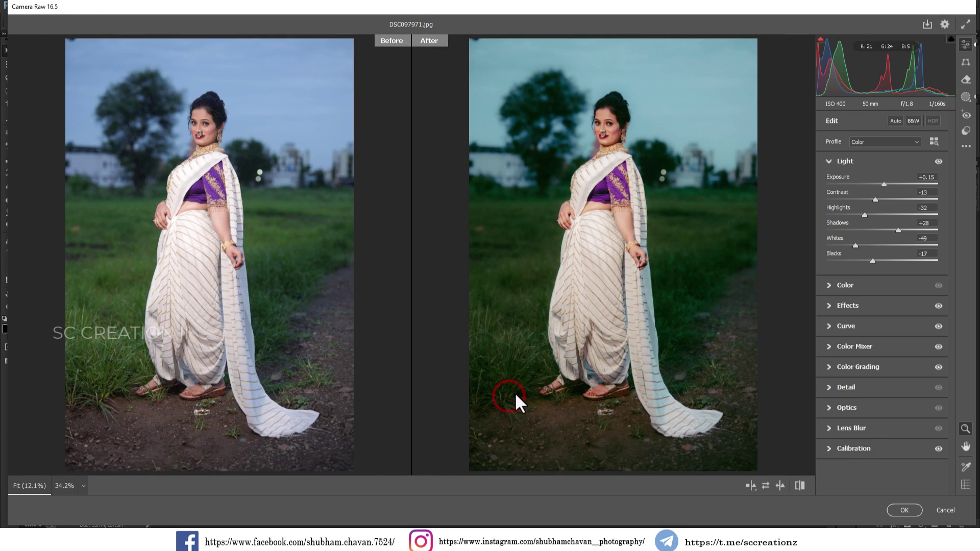
key("Return")
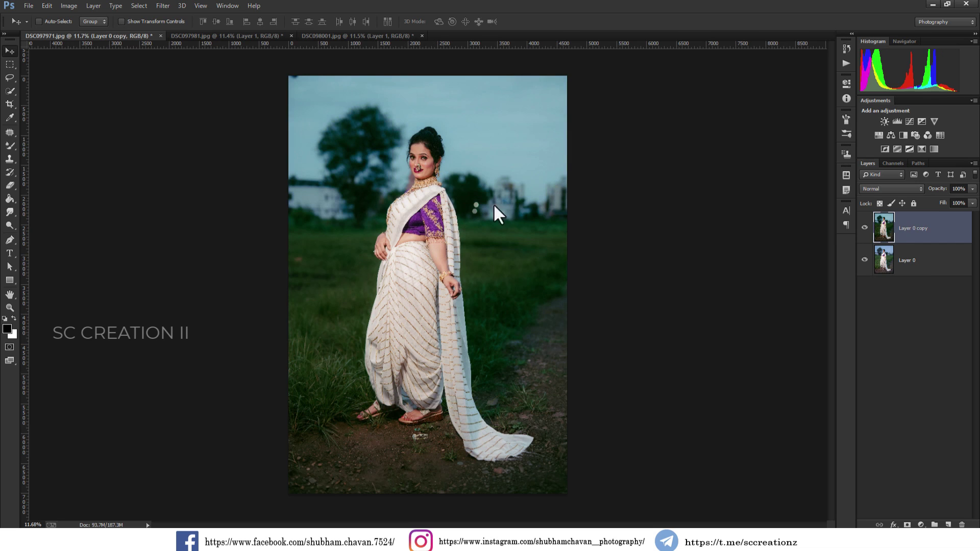
left_click(863, 227)
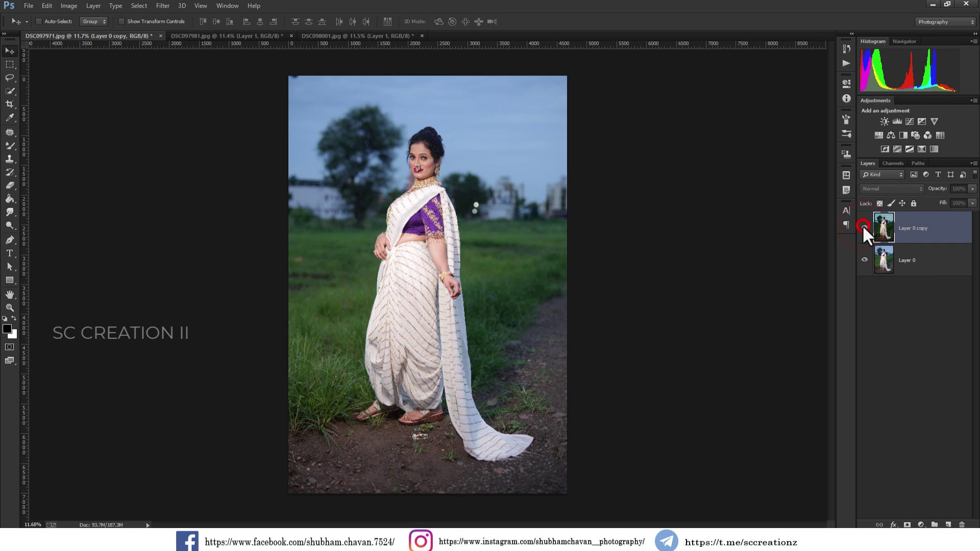
left_click(863, 227)
left_click(862, 227)
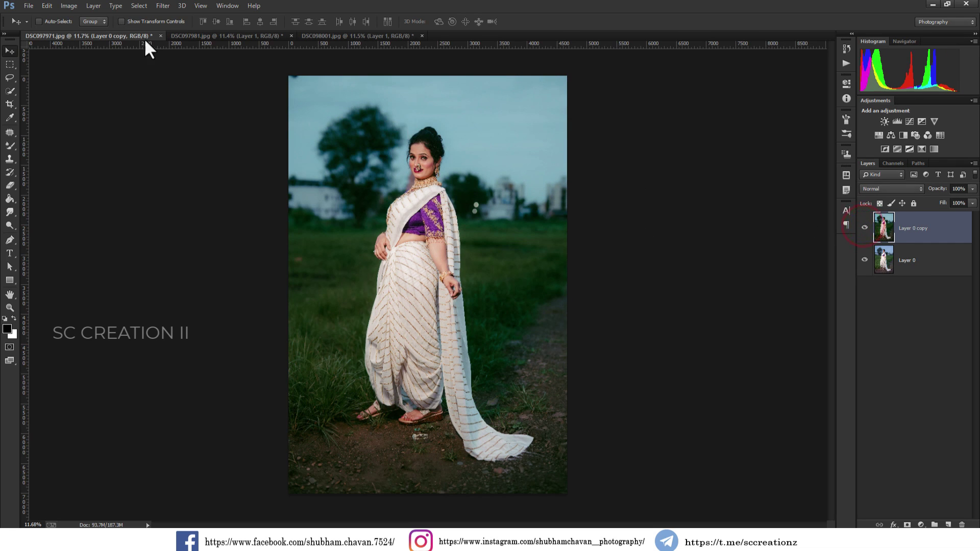
right_click(941, 234)
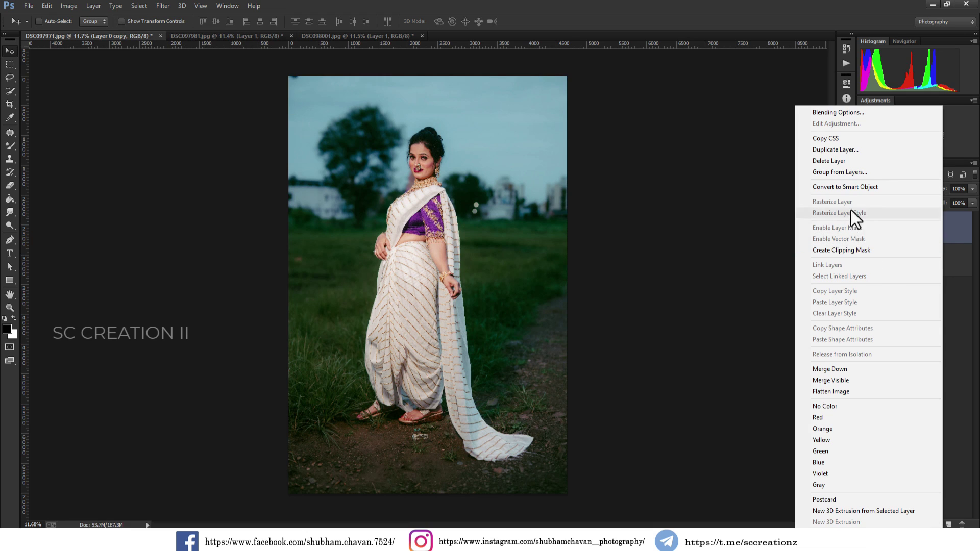
left_click(833, 156)
left_click(522, 200)
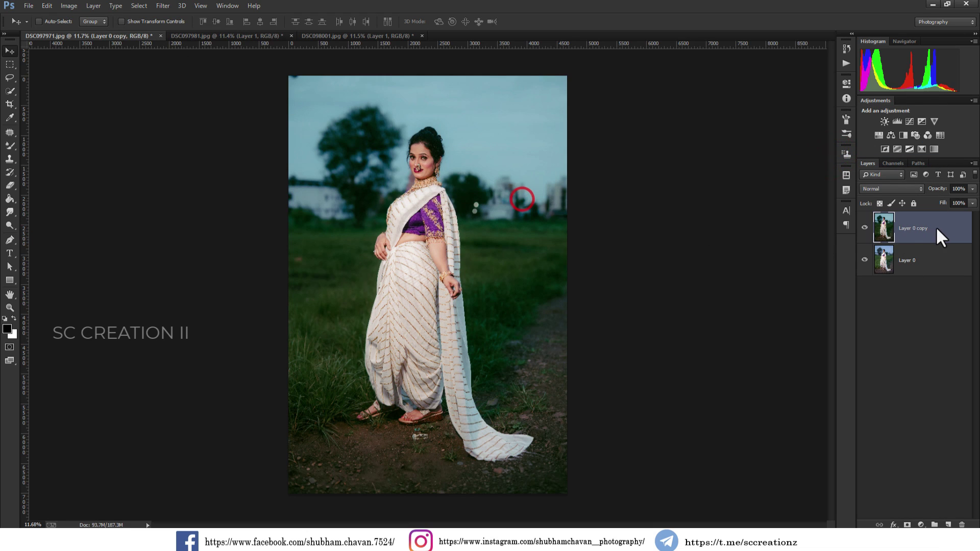
right_click(936, 227)
Duplicate Layer 0 copy and apply Auto Tone to the new Layer 0 copy 2.
left_click(825, 150)
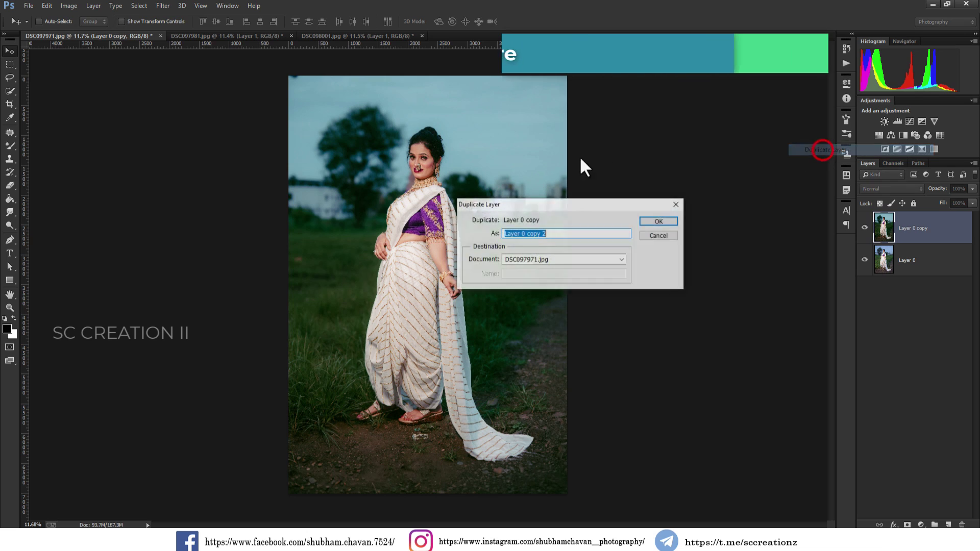
left_click(658, 218)
left_click(68, 5)
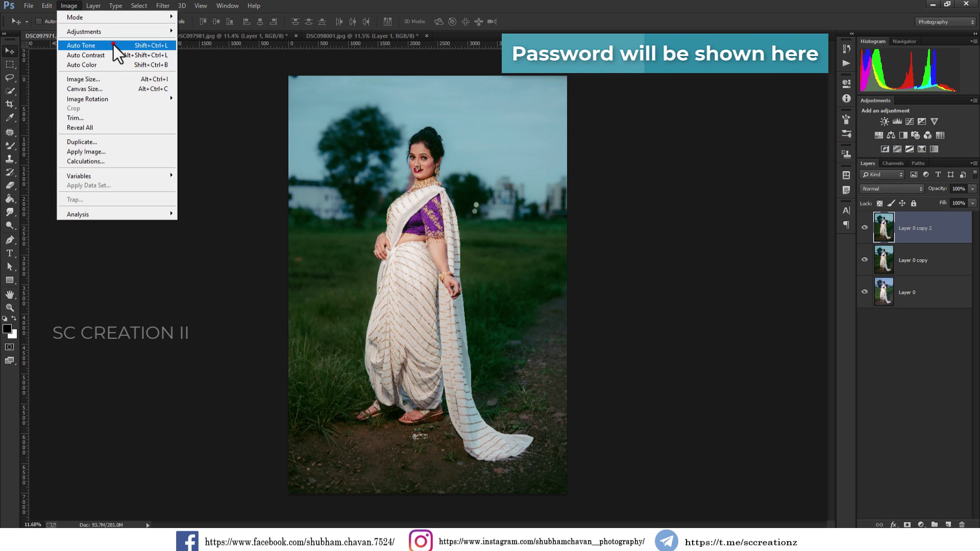
left_click(113, 45)
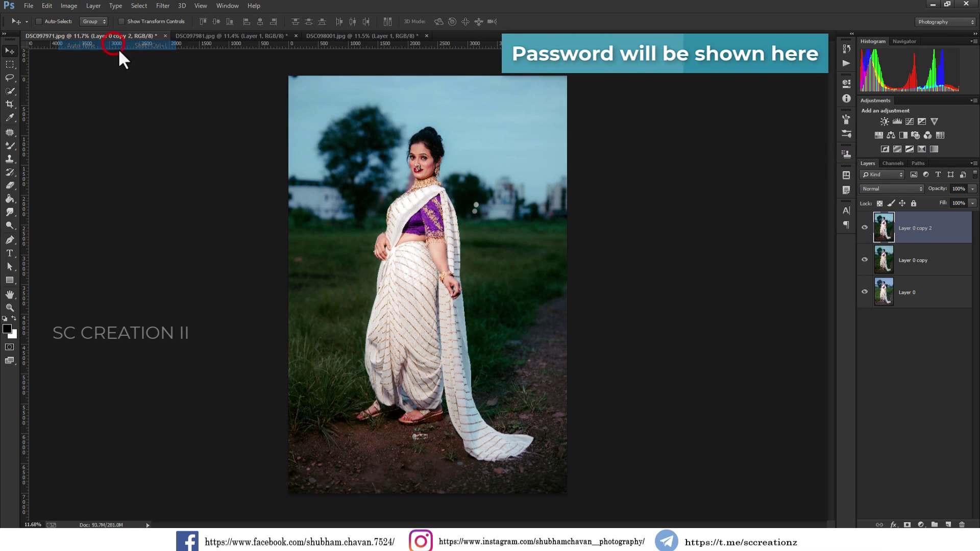
left_click(864, 227)
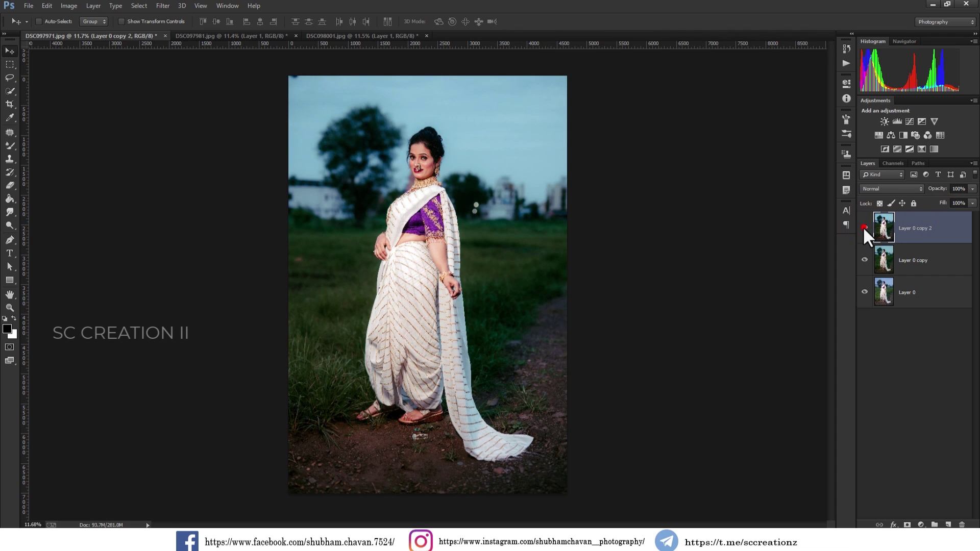
left_click(864, 226)
Set Layer 0 copy 2 to 31% opacity and merge it down into Layer 0 copy.
left_click_drag(972, 189, 936, 200)
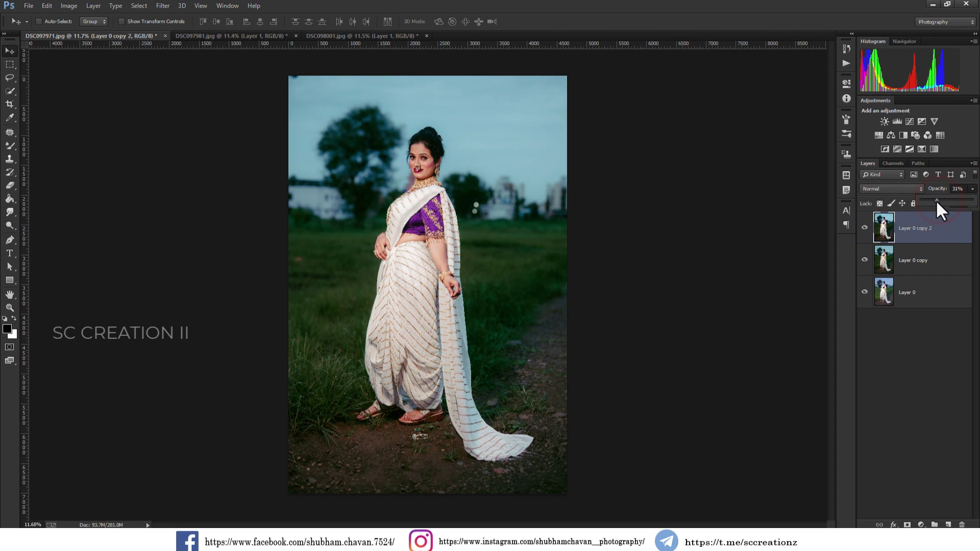
left_click(948, 228)
left_click(865, 229)
left_click(865, 229)
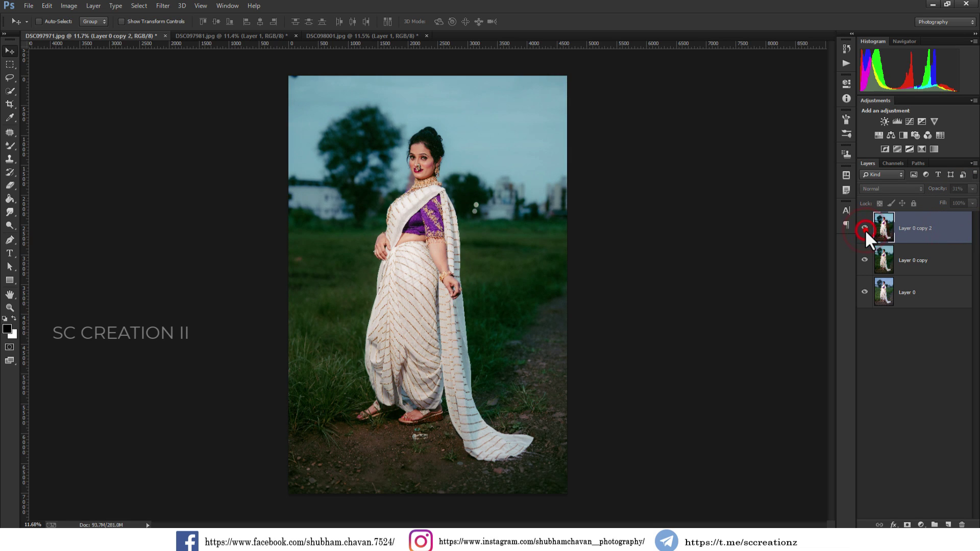
right_click(951, 229)
left_click(875, 367)
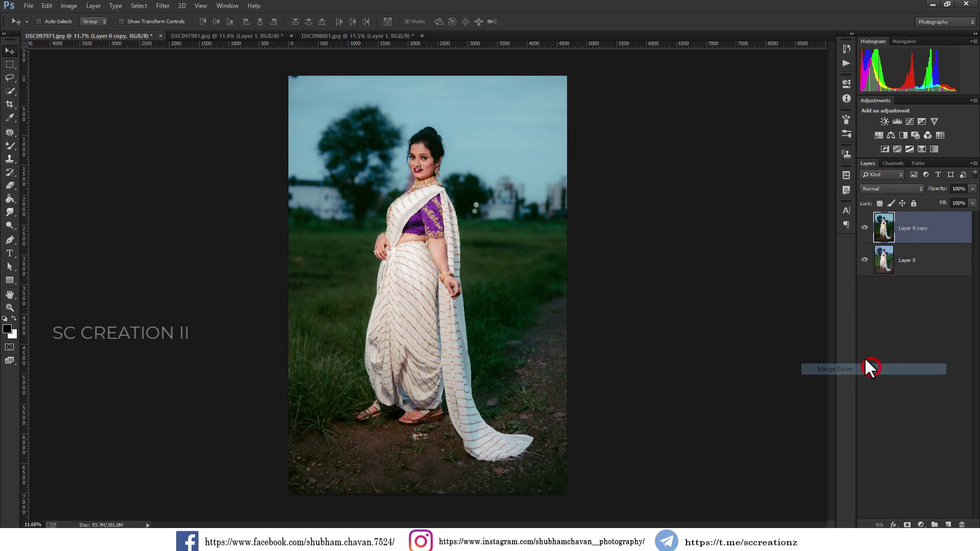
Open DSC097981 in the Camera Raw Filter and bring up the More image settings menu.
left_click(194, 34)
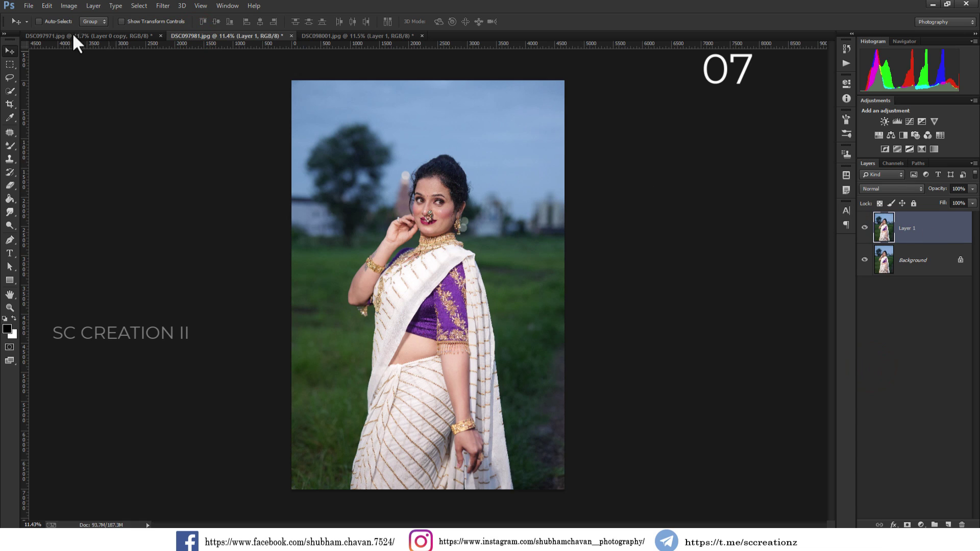
left_click(162, 5)
left_click(208, 66)
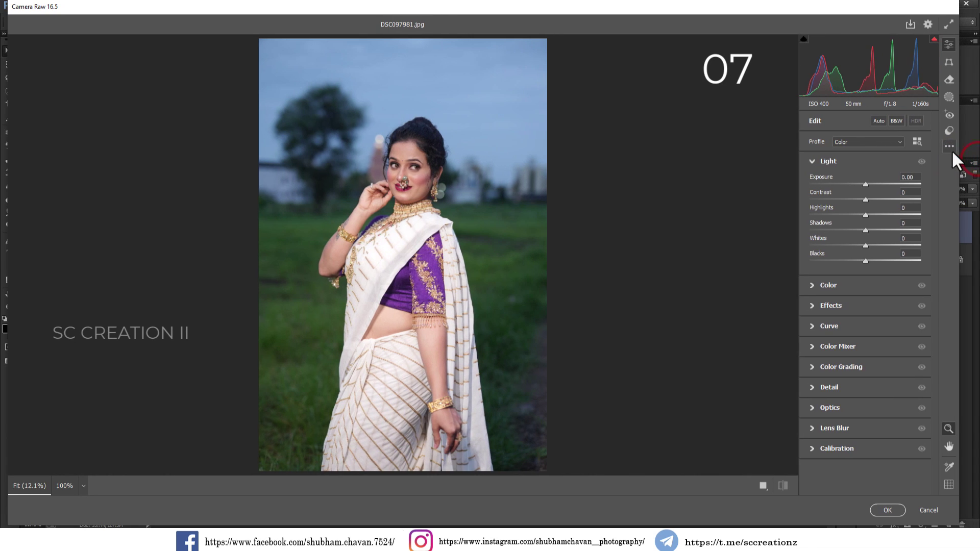
left_click(950, 147)
left_click(943, 304)
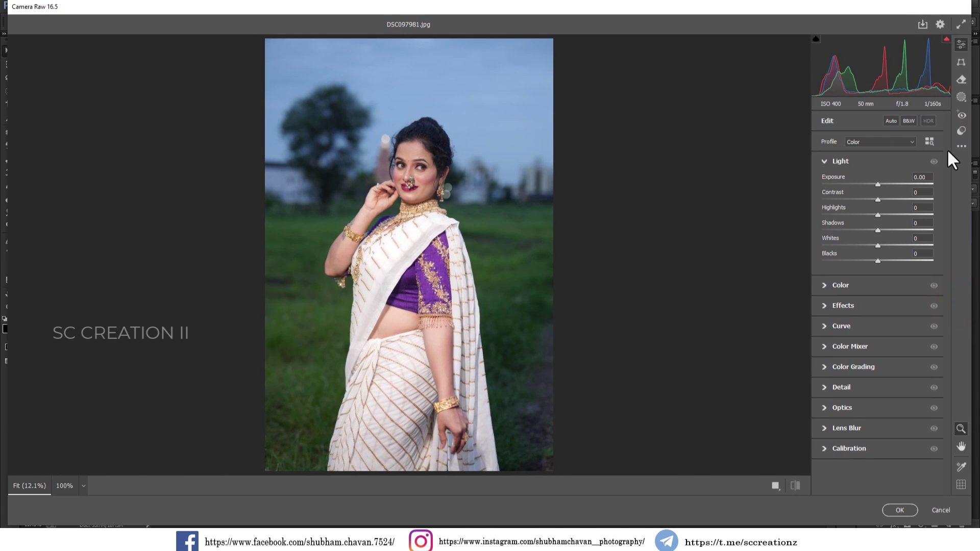
left_click(956, 148)
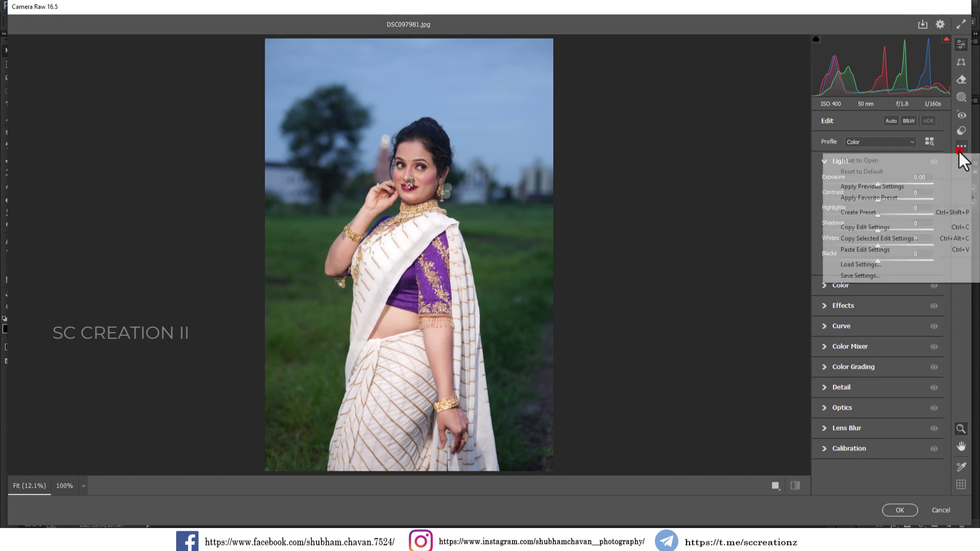
Load the 'outdoor' settings file from New folder (5) onto DSC097981.
left_click(887, 265)
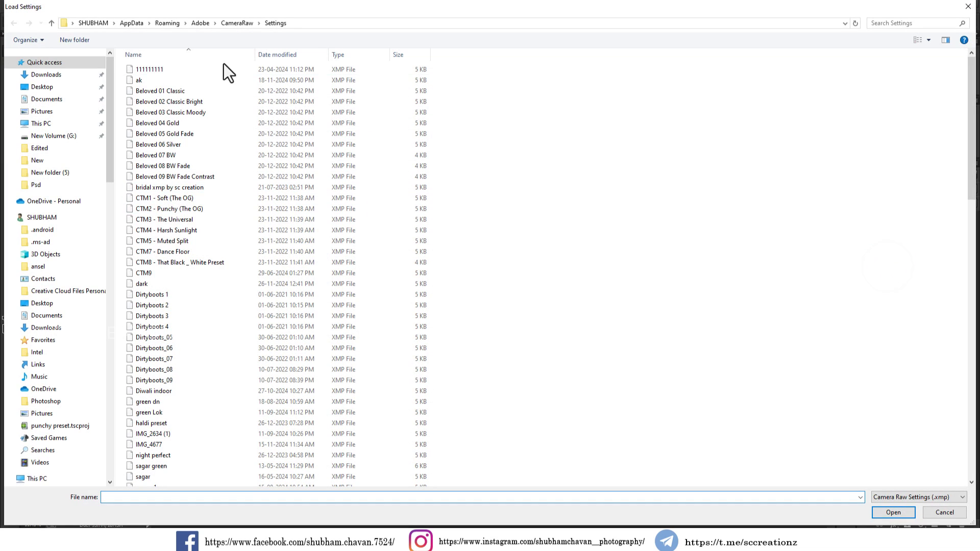
left_click(50, 172)
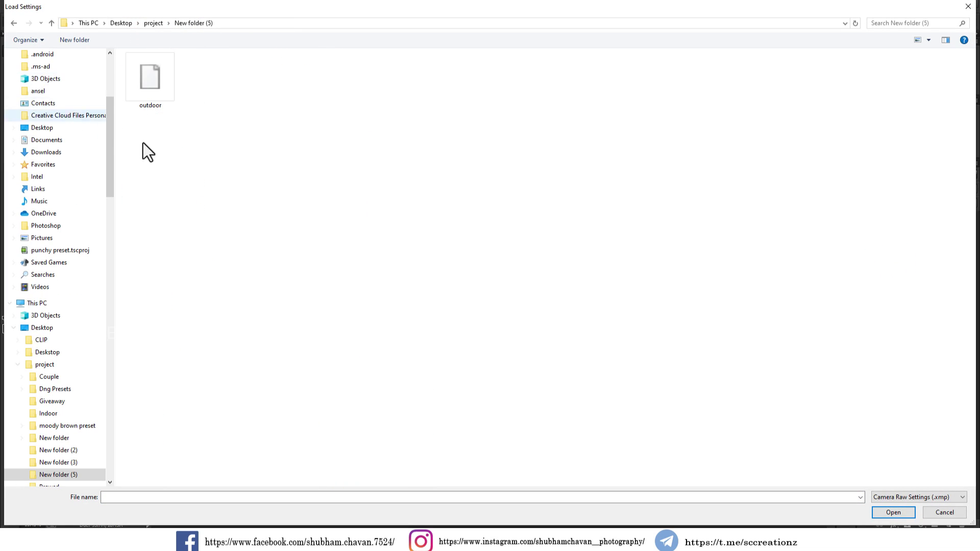
left_click(150, 81)
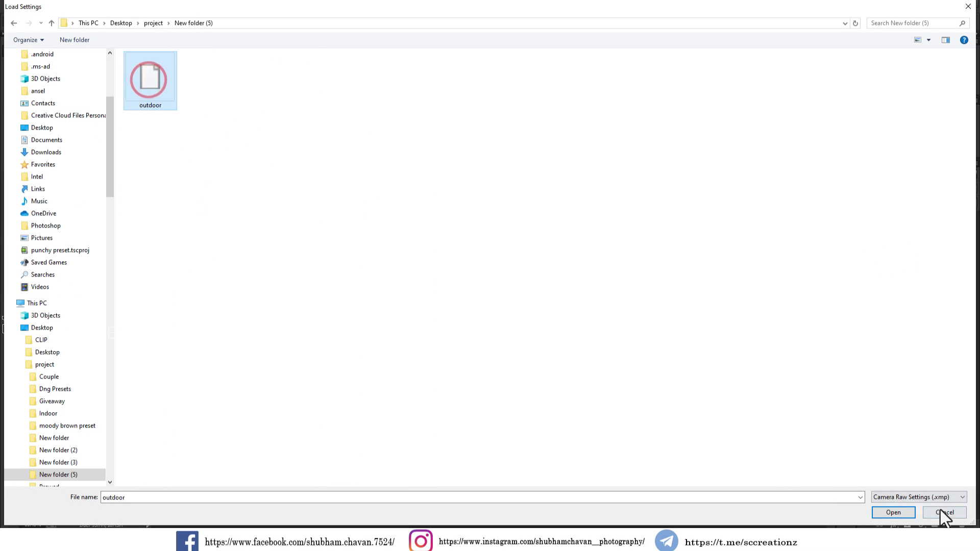
left_click(907, 512)
Add a Background mask with Texture -28 and Clarity -33, then apply the filter to Layer 1.
left_click(961, 97)
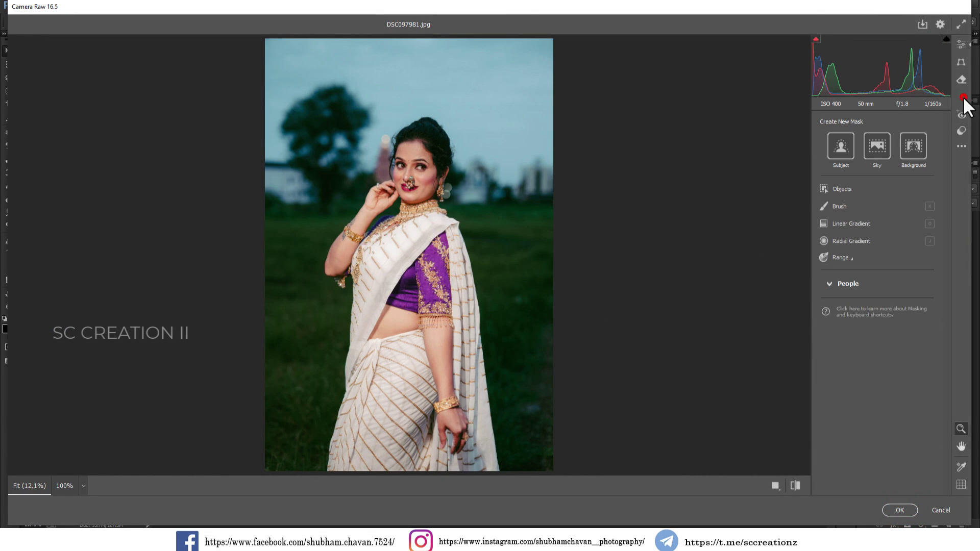
left_click(912, 149)
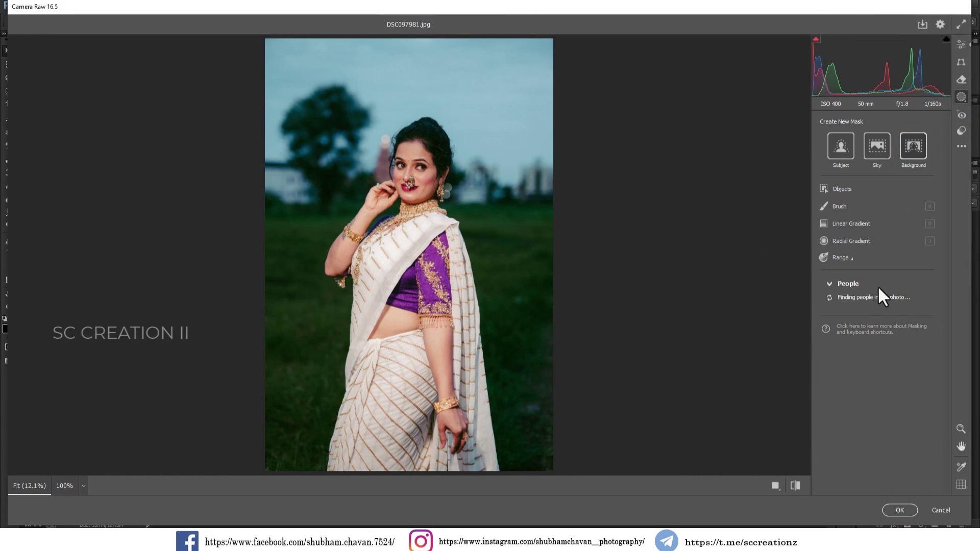
scroll(863, 373, "down", 10)
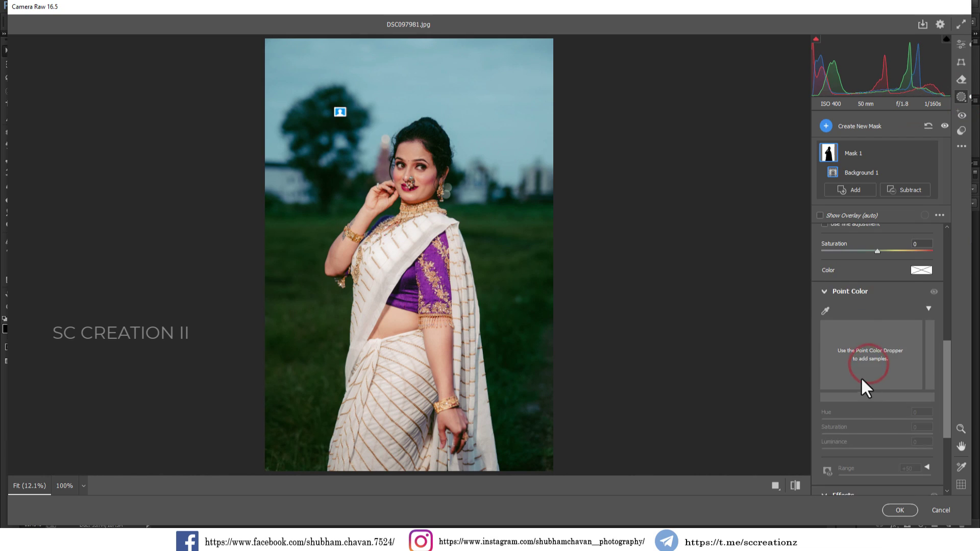
mouse_move(875, 392)
left_mouse_down()
mouse_move(854, 377)
mouse_move(859, 391)
left_mouse_up()
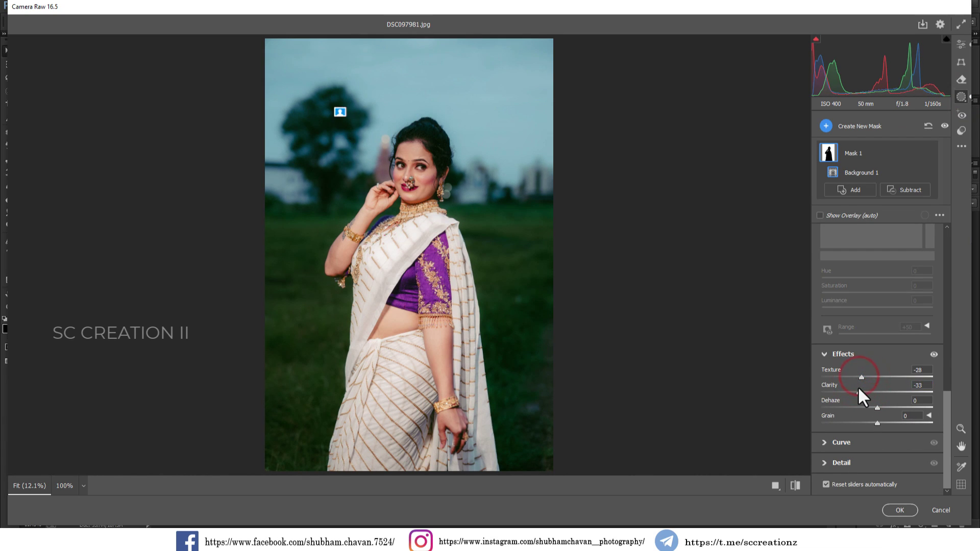
key("e")
key("Return")
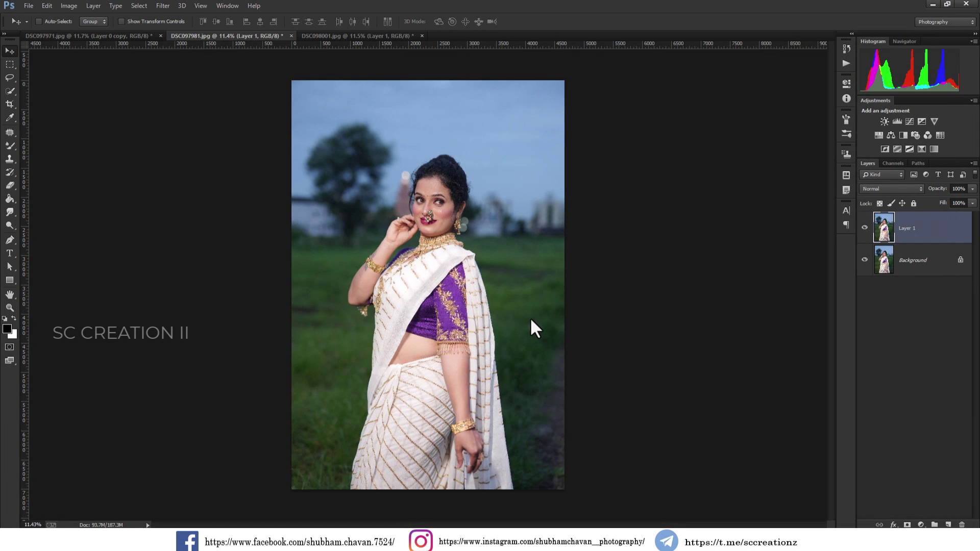
Duplicate Layer 1 and apply Auto Tone to the copy.
left_click(865, 226)
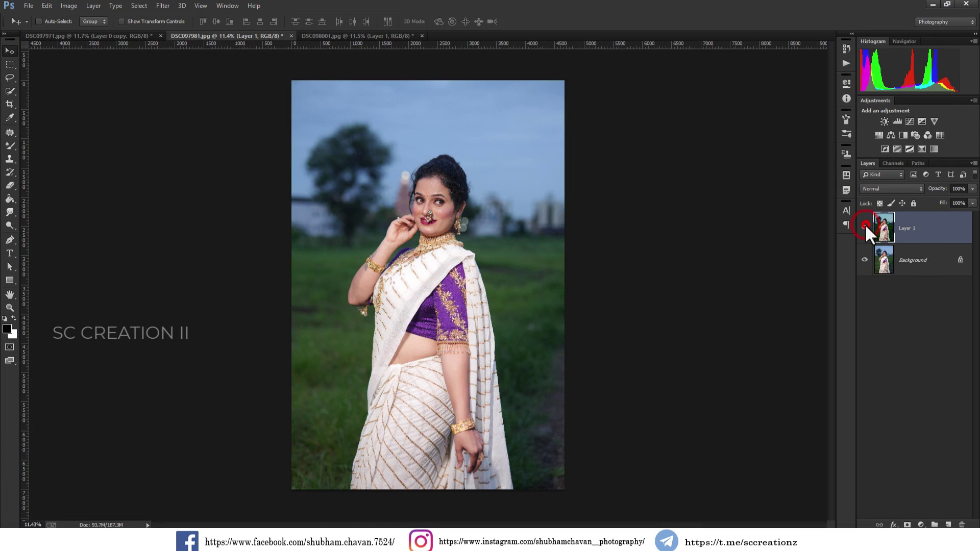
right_click(947, 228)
left_click(846, 151)
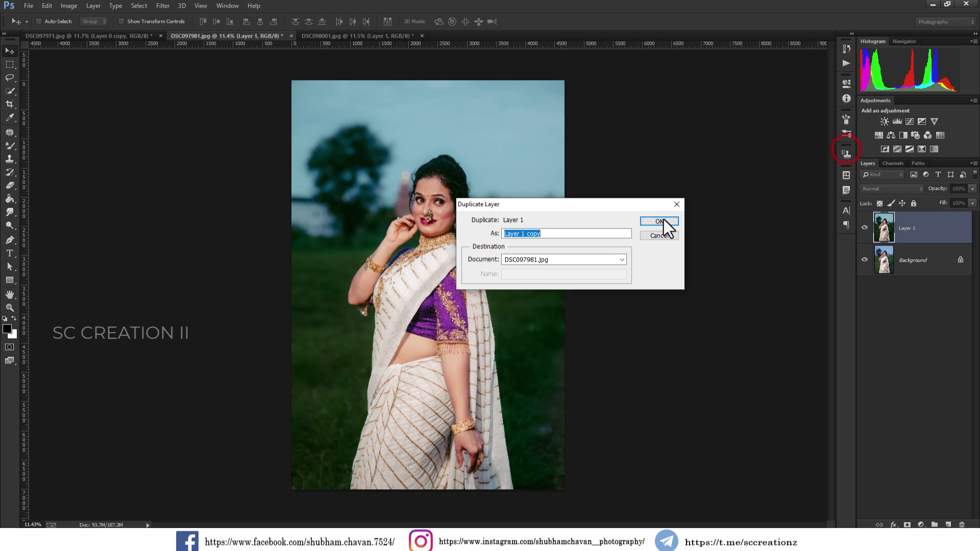
left_click(664, 218)
left_click(69, 6)
left_click(95, 46)
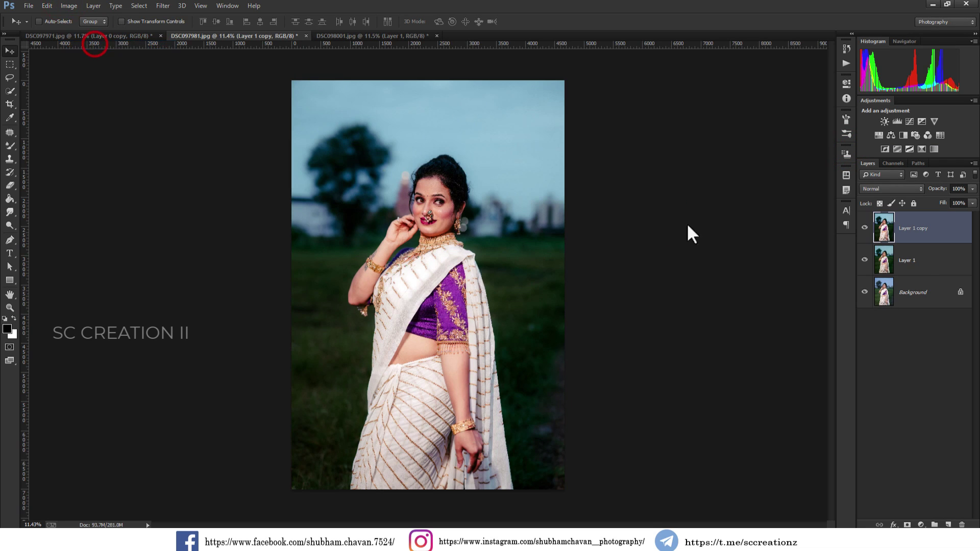
Set Layer 1 copy to 32% opacity and merge it down into Layer 1.
left_click(972, 189)
left_click_drag(970, 200, 936, 200)
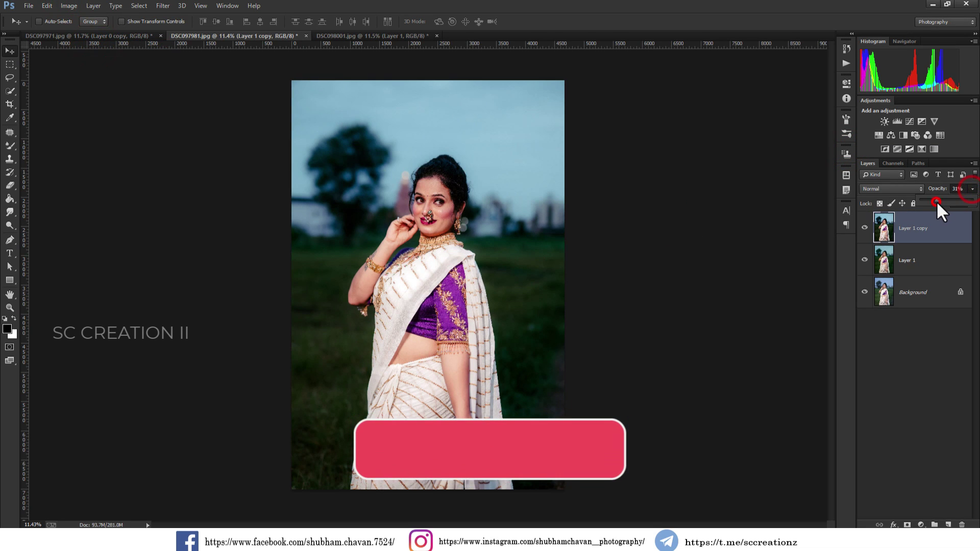
left_click(865, 228)
right_click(931, 230)
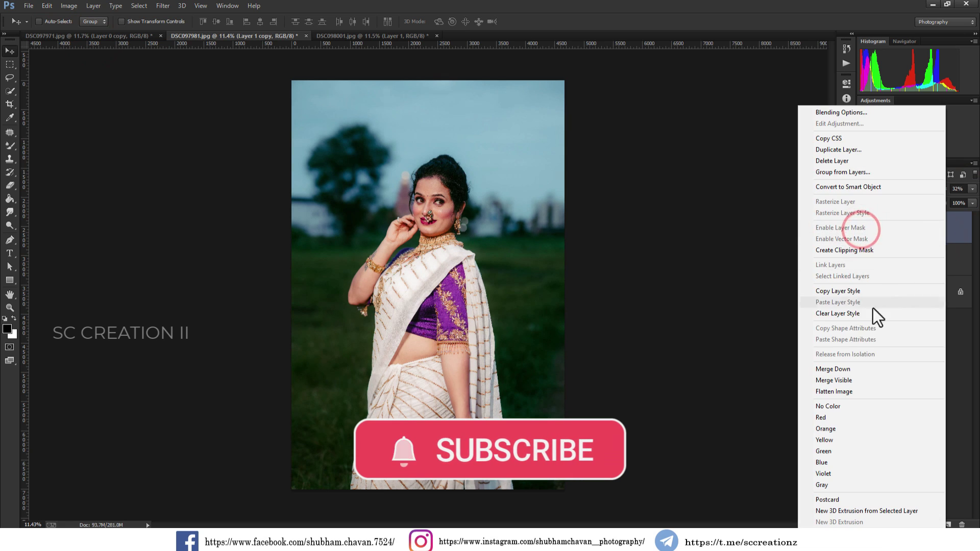
left_click(854, 369)
Toggle Layer 1's visibility to compare the merged result, including a close-up.
left_click(864, 228)
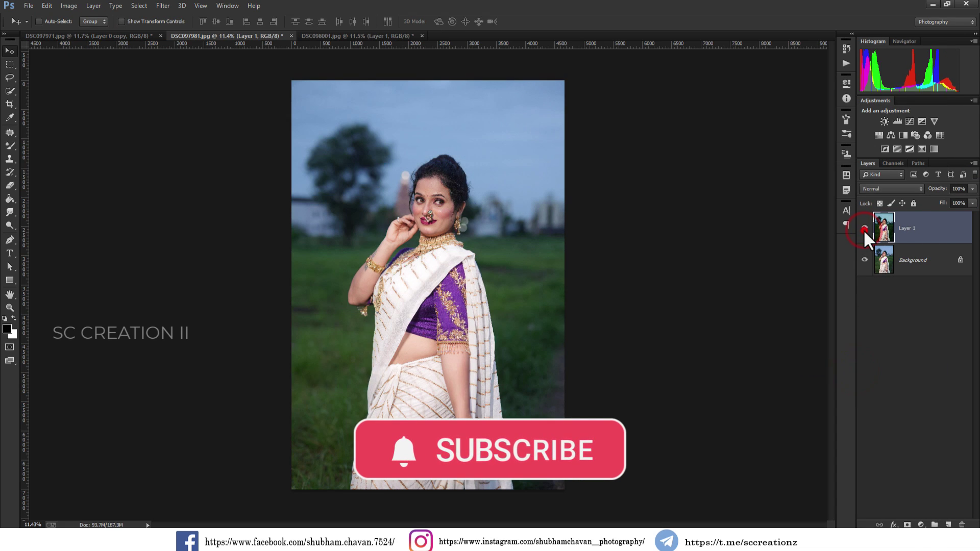
left_click(864, 228)
left_click(864, 228)
scroll(403, 183, "up", 5)
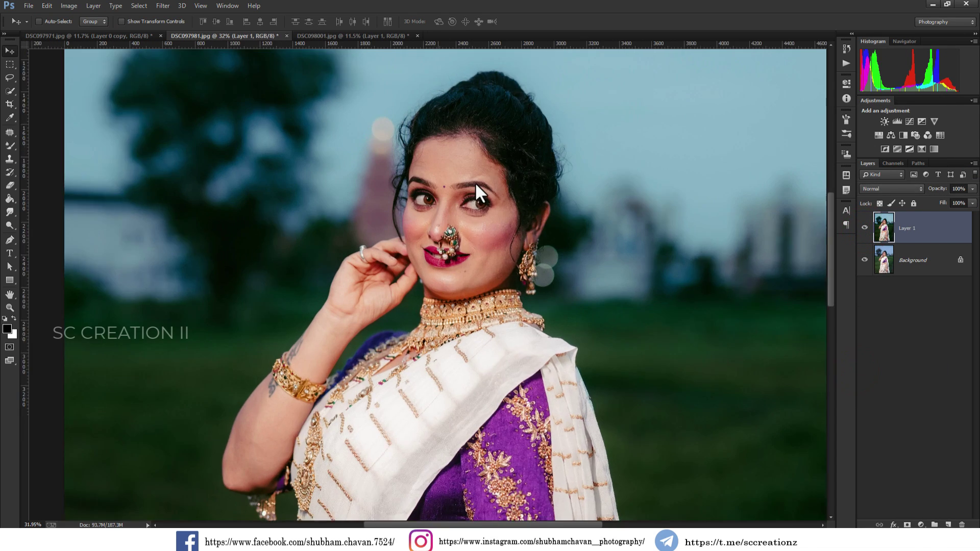
left_click(866, 232)
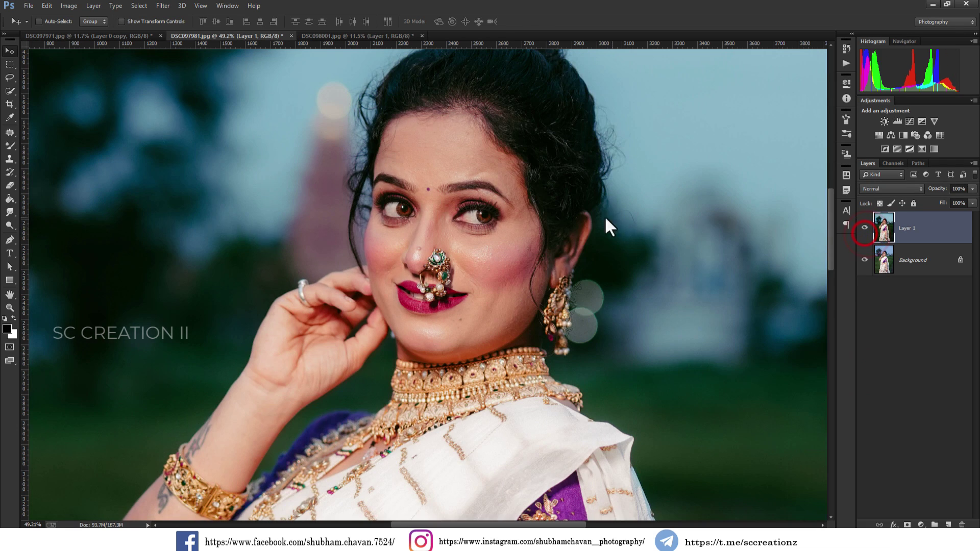
scroll(605, 216, "down", 5)
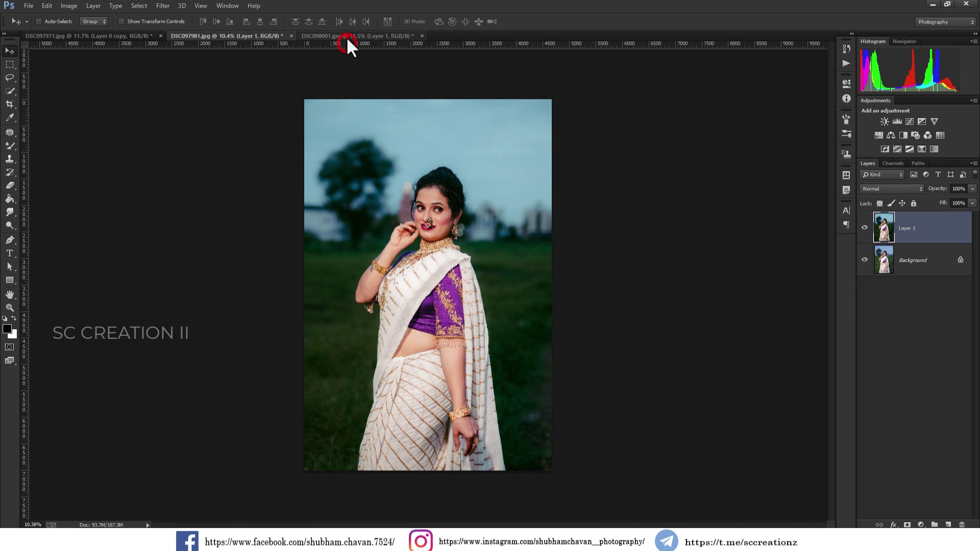
Open DSC098001 in the Camera Raw Filter and load the saved 'outdoor' settings.
left_click(347, 36)
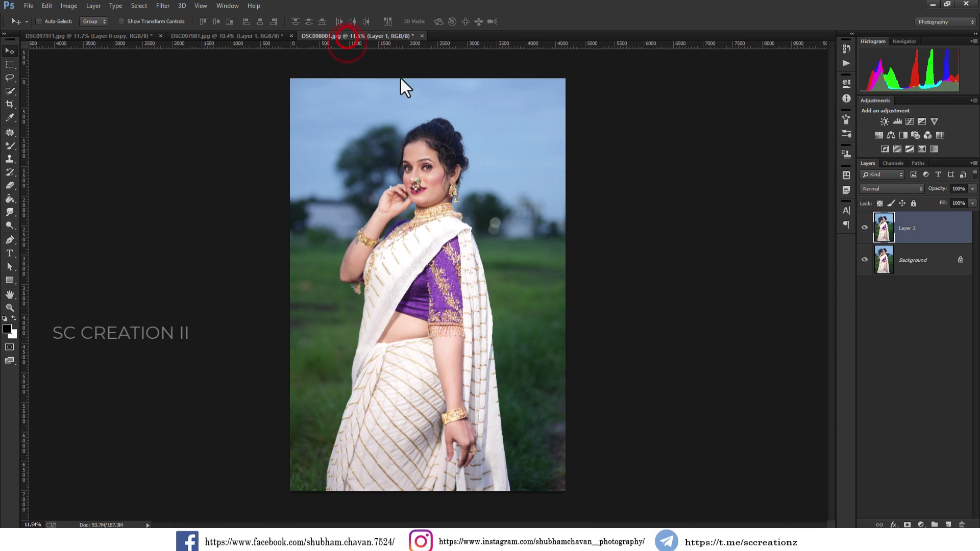
left_click(169, 5)
left_click(192, 59)
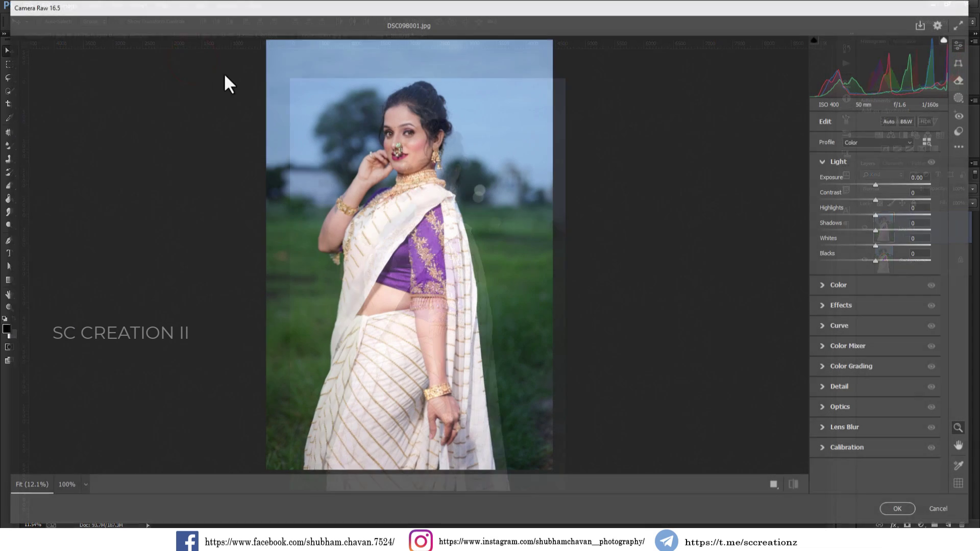
left_click(961, 146)
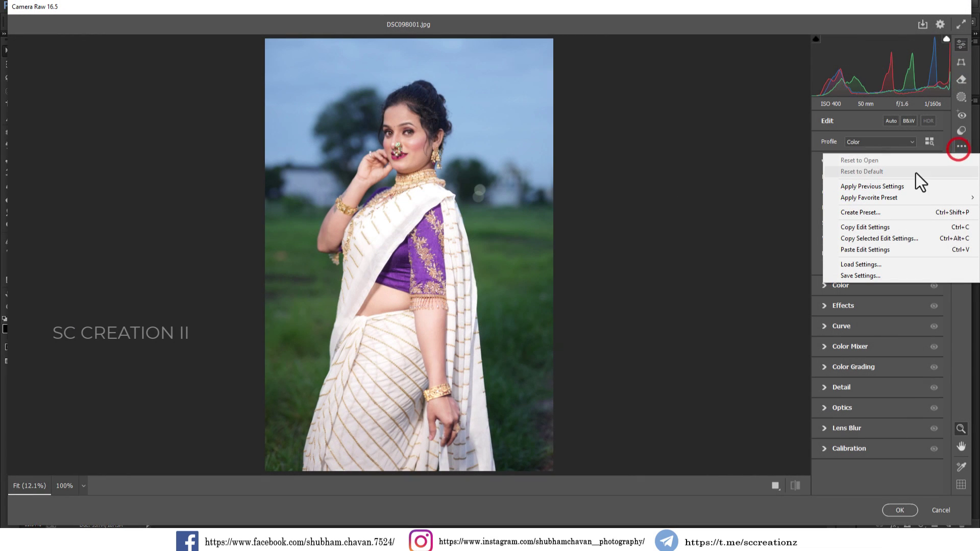
left_click(869, 265)
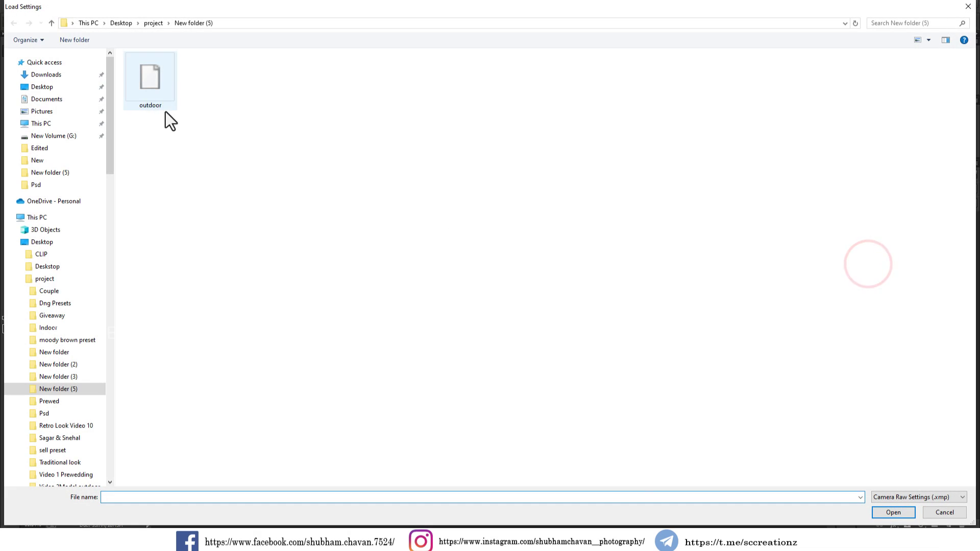
double_click(140, 88)
Add a Background mask with Texture -20 and Clarity -34.
left_click(409, 164)
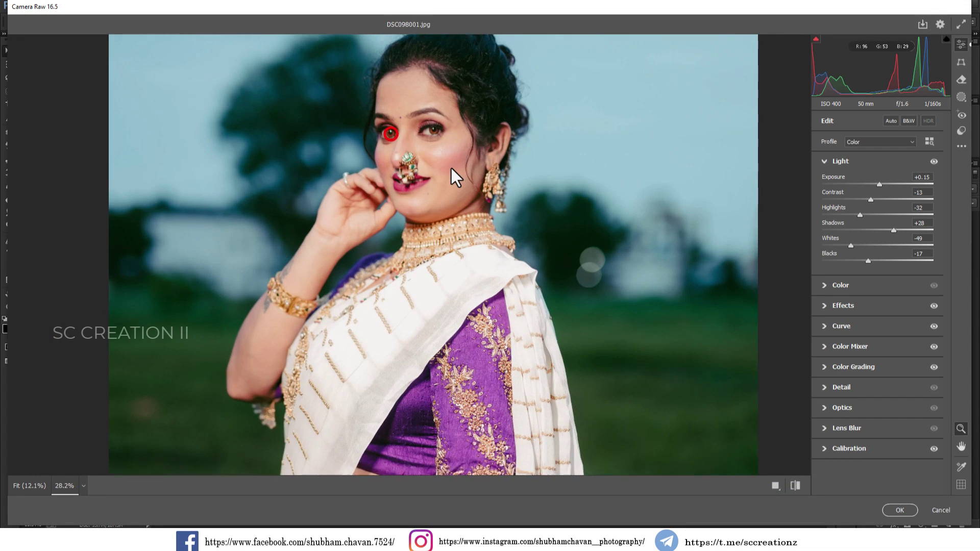
left_click(452, 160)
left_click(961, 96)
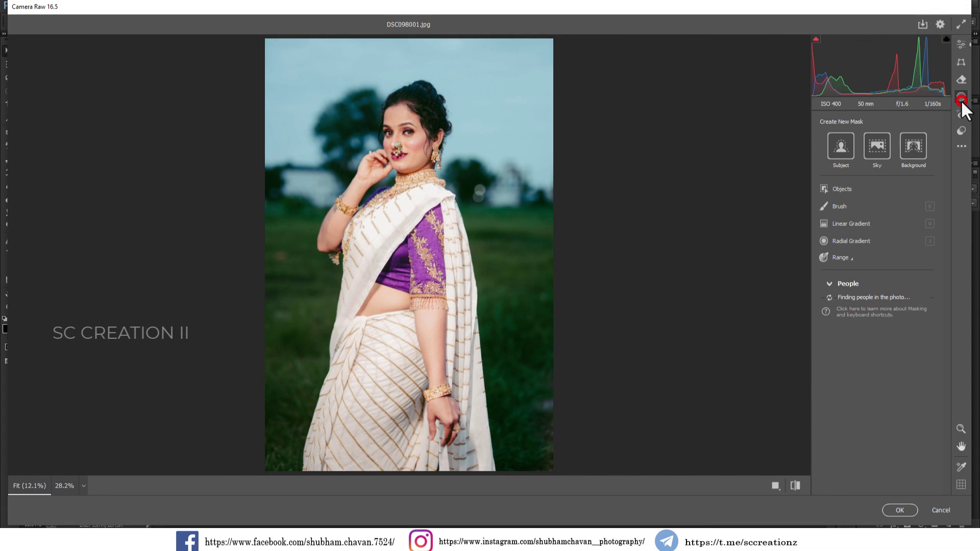
left_click(917, 157)
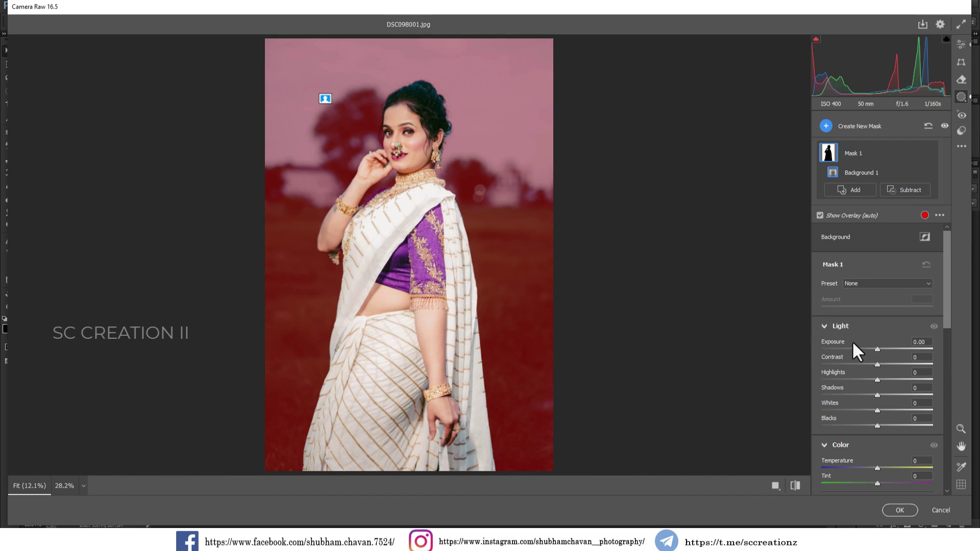
left_click(870, 363)
scroll(872, 409, "down", 10)
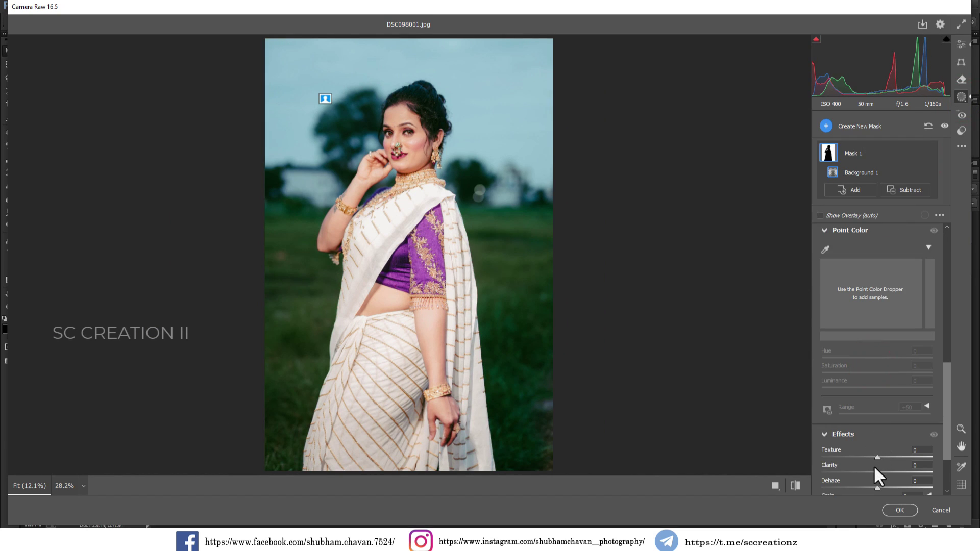
left_click_drag(878, 471, 858, 472)
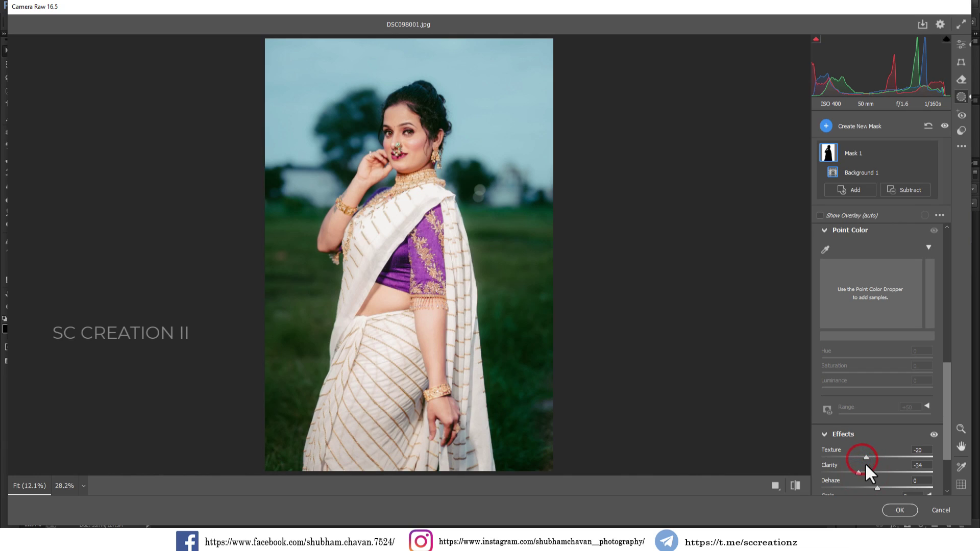
Raise global Contrast from -13 to -5 and apply the Camera Raw grade to Layer 1.
scroll(852, 363, "up", 5)
key("e")
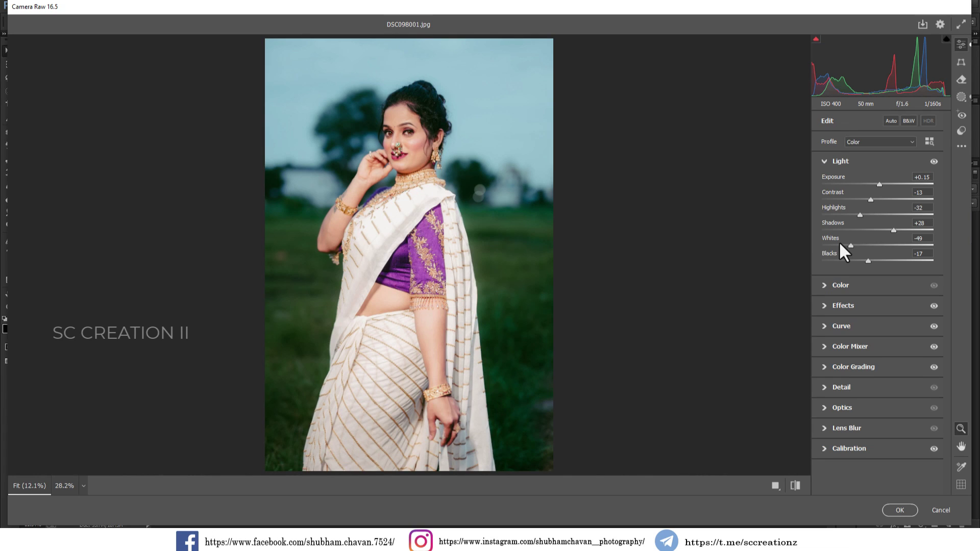
left_click(874, 198)
key("Return")
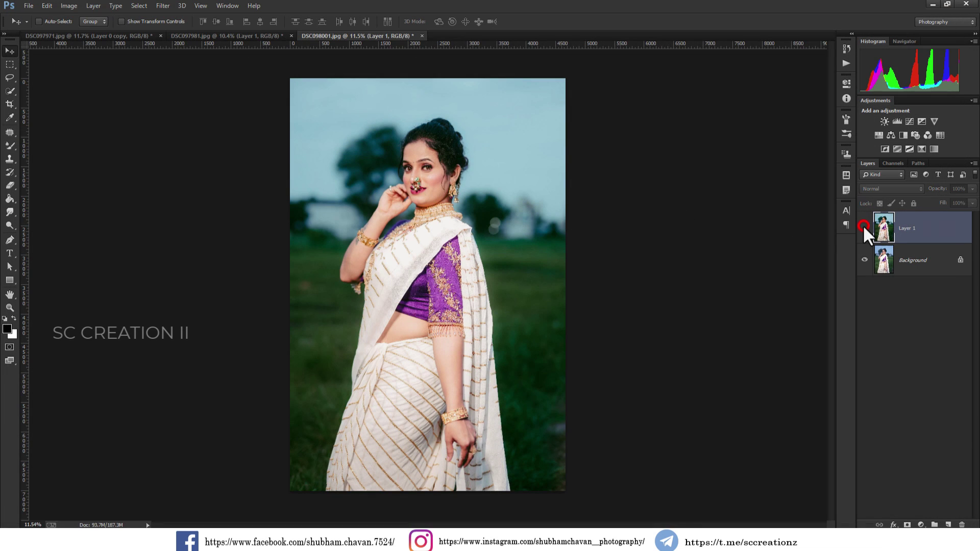
Toggle Layer 1's visibility to compare the edit before and after.
left_click(864, 227)
left_click(847, 224)
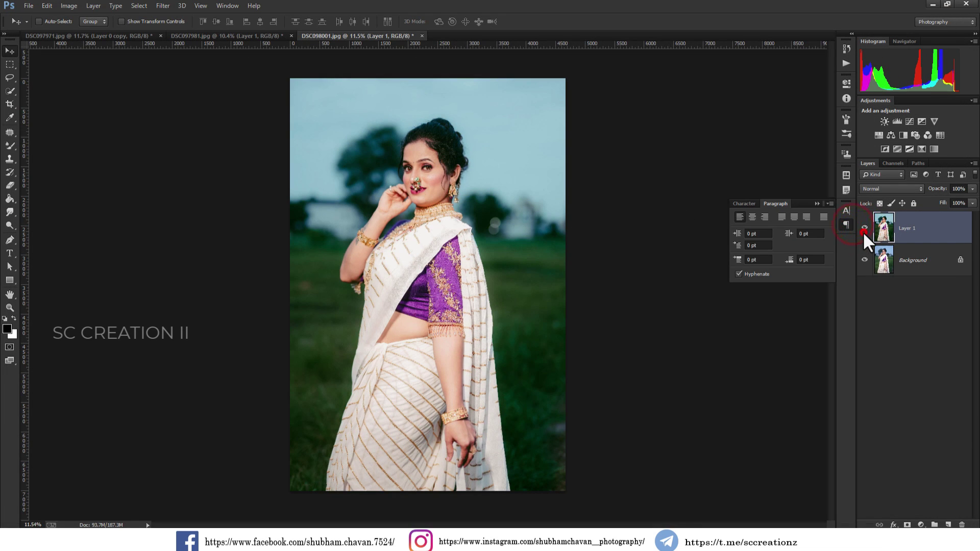
left_click(865, 227)
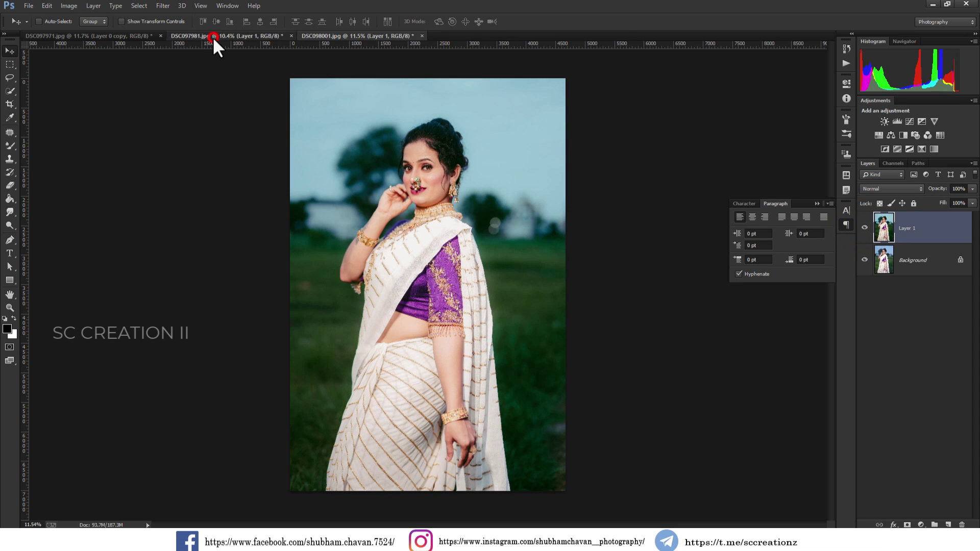
On DSC097981, apply Levels to Layer 1 with white input 246 and a midtone tweak.
left_click(212, 36)
left_click(69, 5)
mouse_move(84, 32)
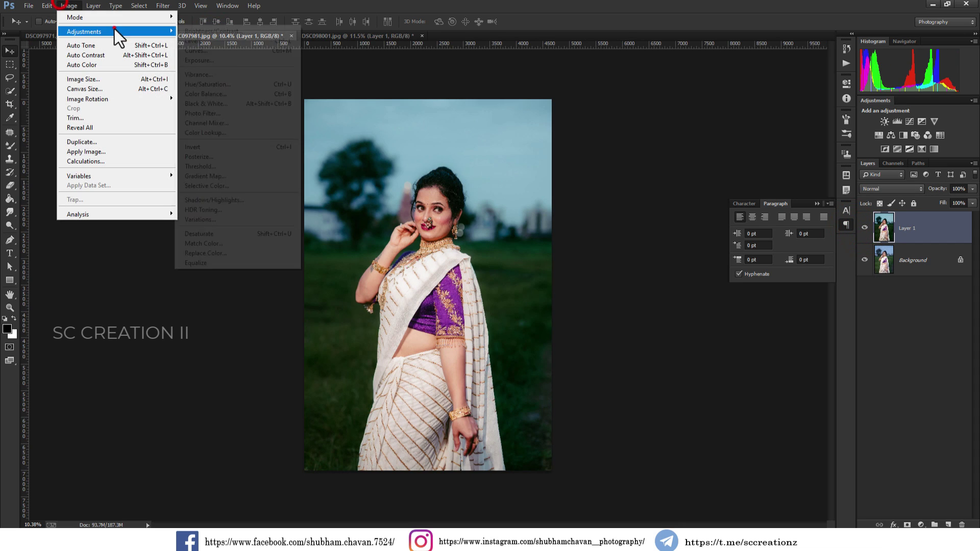
left_click(202, 38)
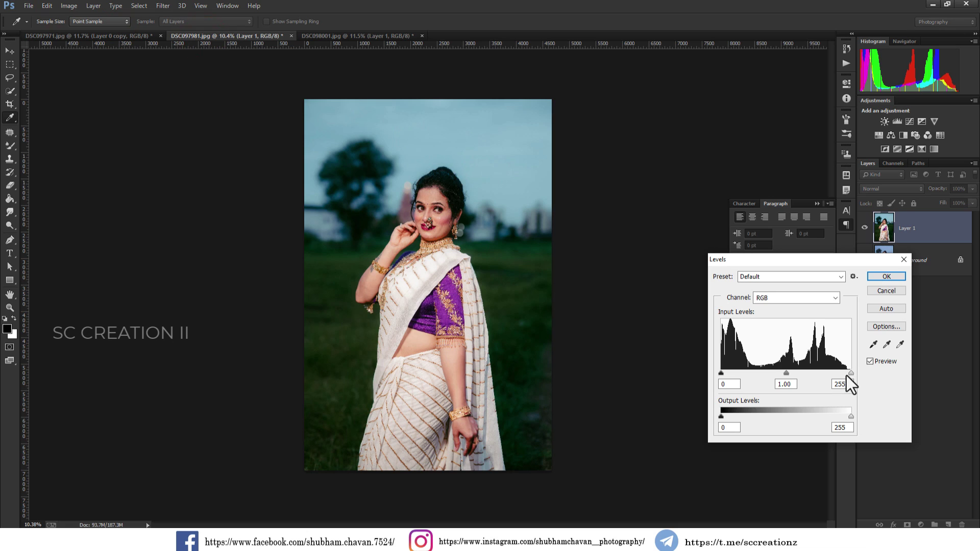
left_click_drag(848, 375, 800, 377)
left_click(783, 374)
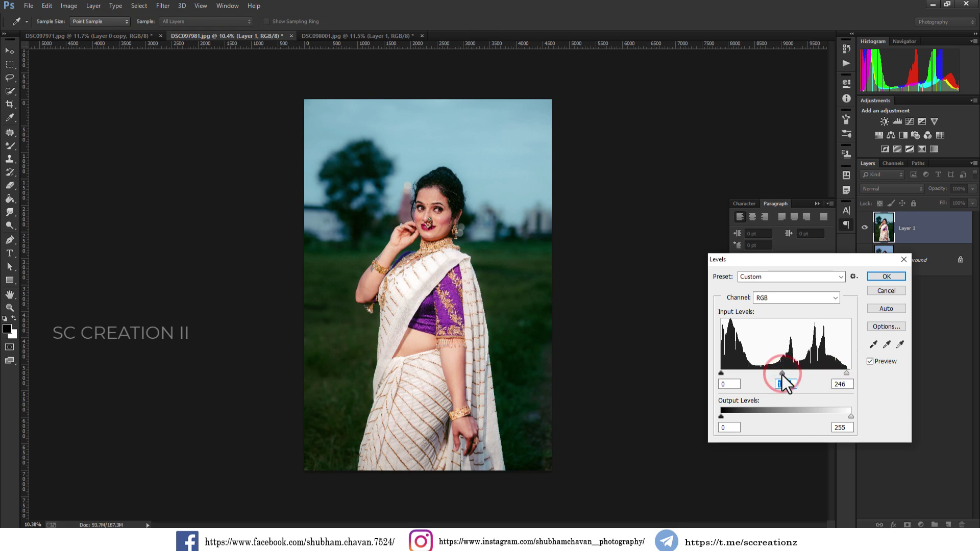
key("Return")
left_click(869, 231)
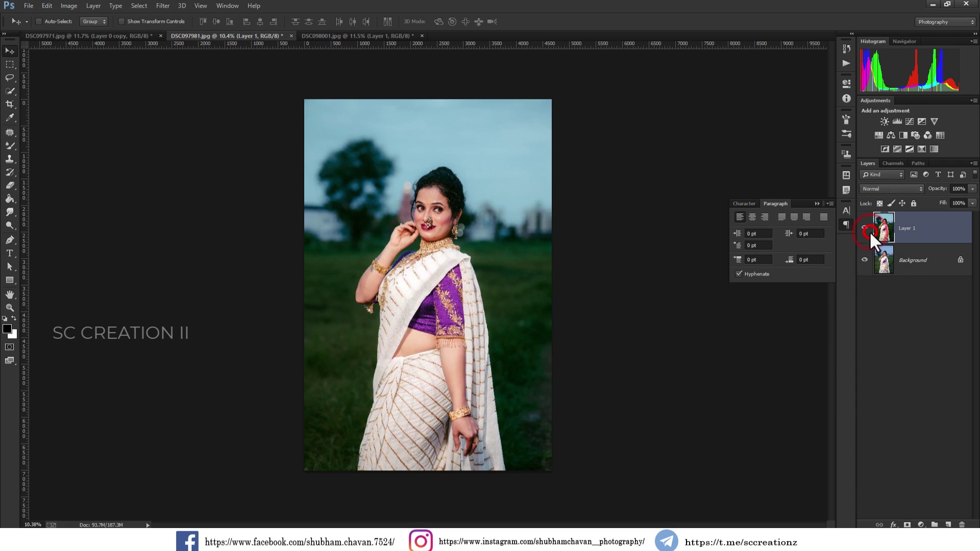
left_click(118, 39)
Apply Levels to DSC097971's Layer 0 copy with white input 244 and adjusted midtones.
left_click(69, 5)
mouse_move(84, 32)
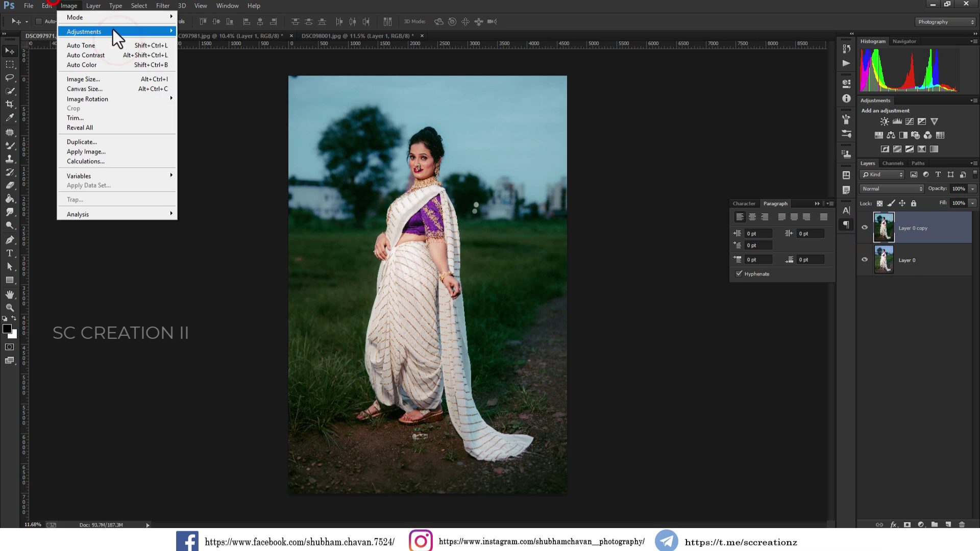
left_click(193, 41)
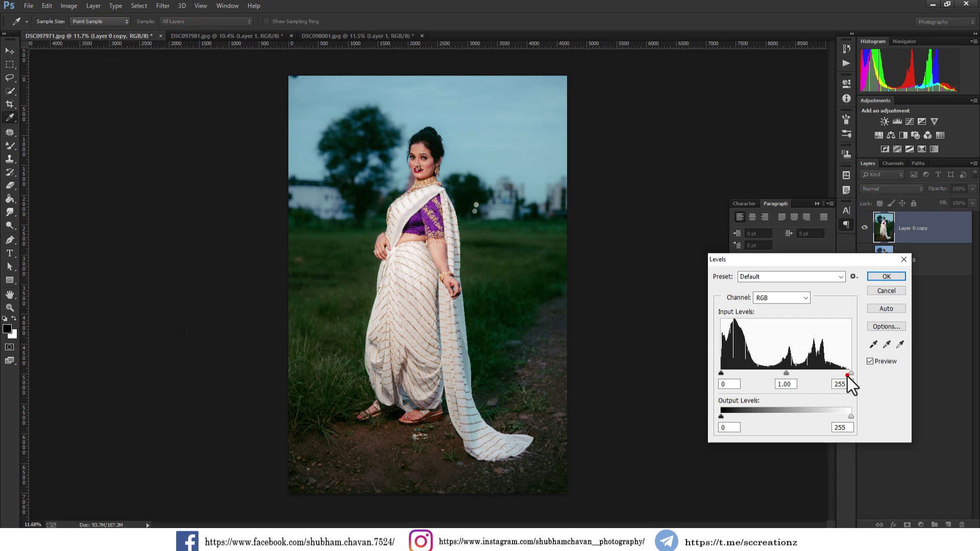
left_click(781, 373)
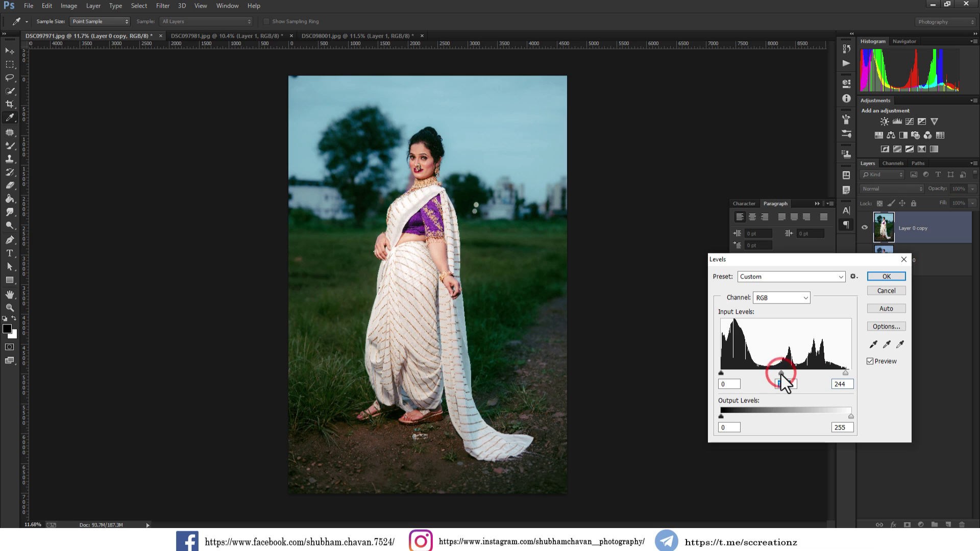
key("Return")
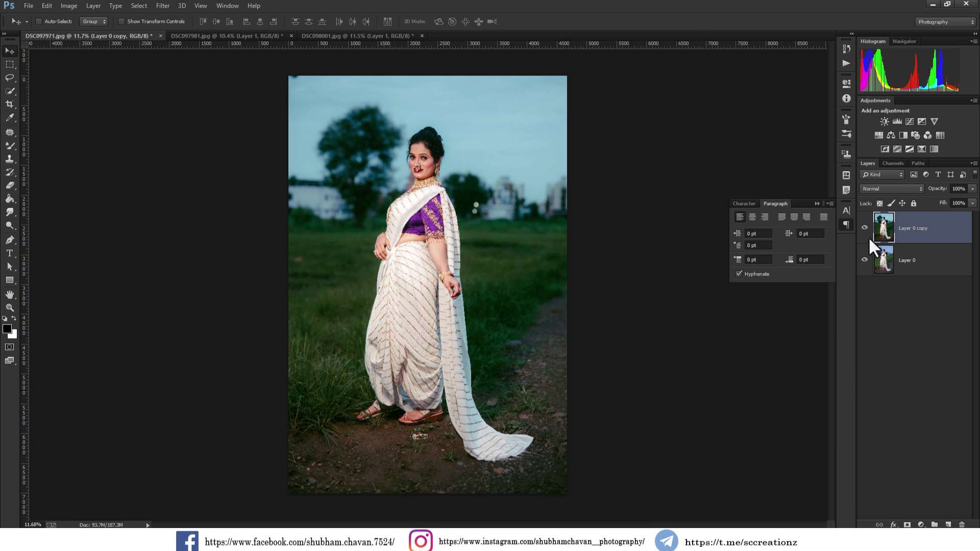
left_click(865, 232)
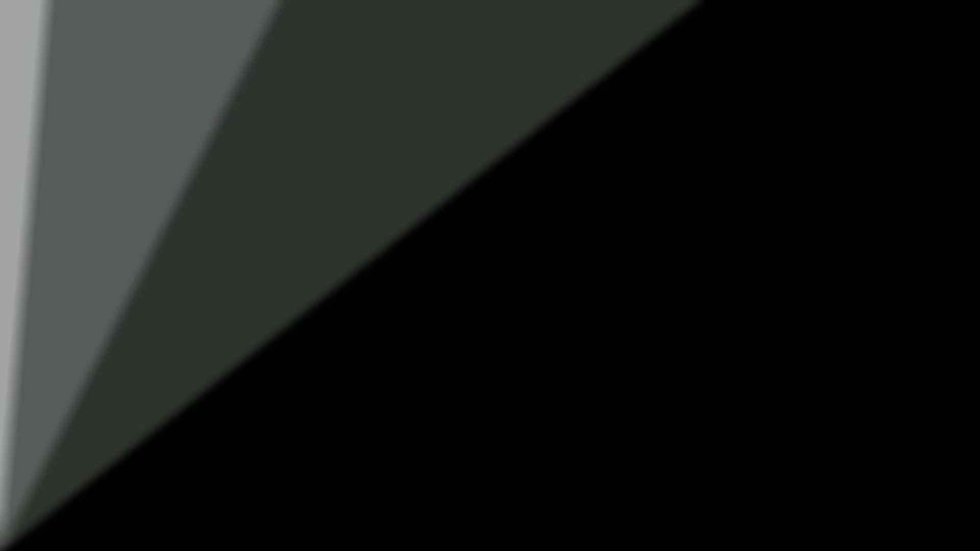